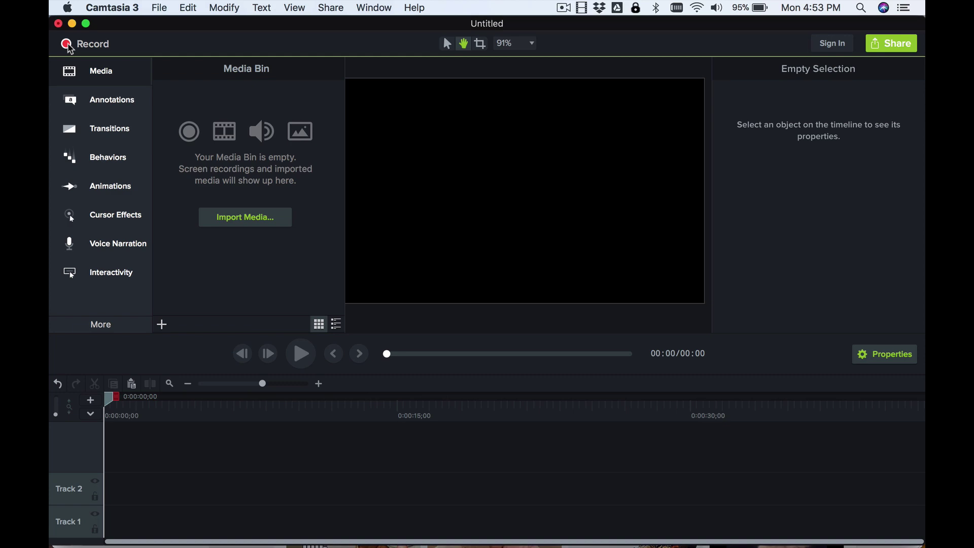
Start a full-screen Color LCD capture with the built-in microphone on and the camera off.
{"action": "left_click", "coordinate": [101, 118]}
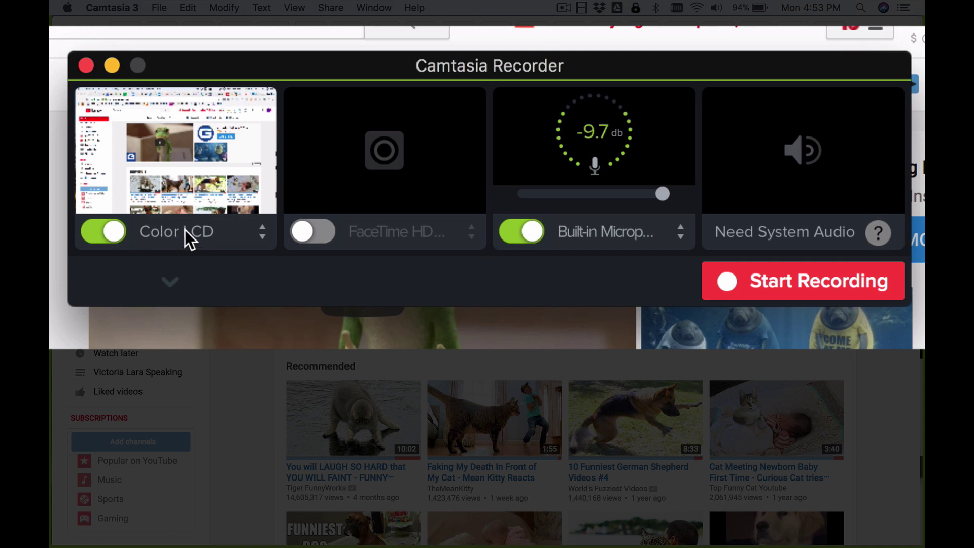
{"action": "left_click", "coordinate": [261, 233]}
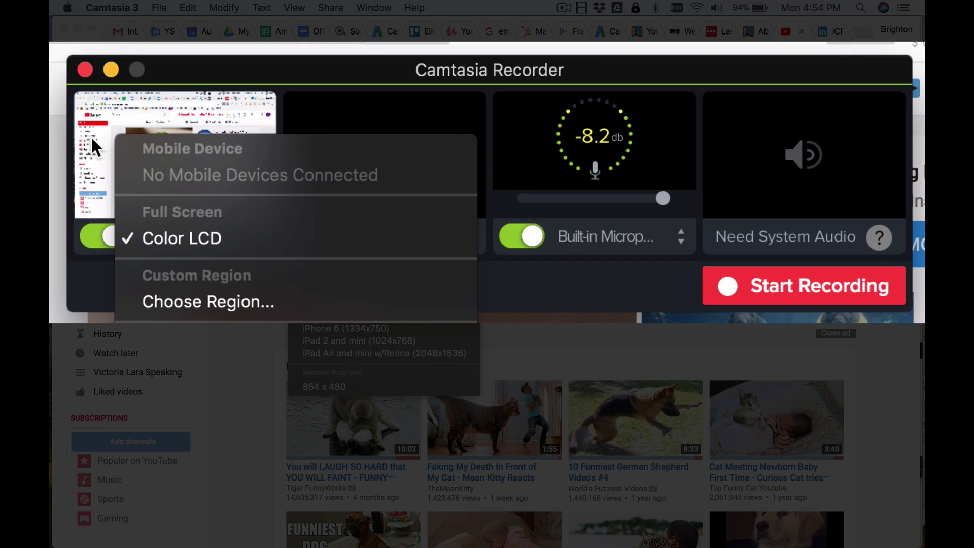
{"action": "left_click", "coordinate": [398, 265]}
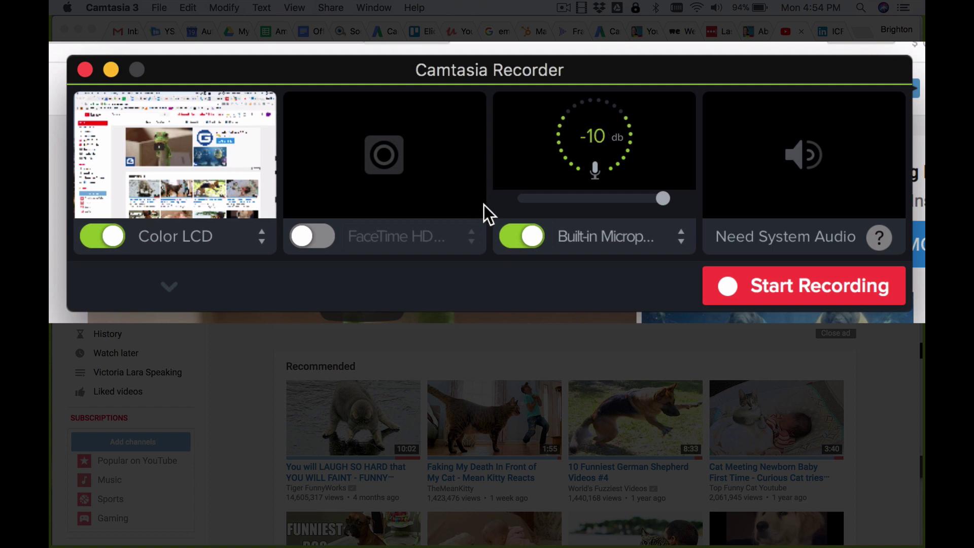
{"action": "left_click", "coordinate": [808, 287]}
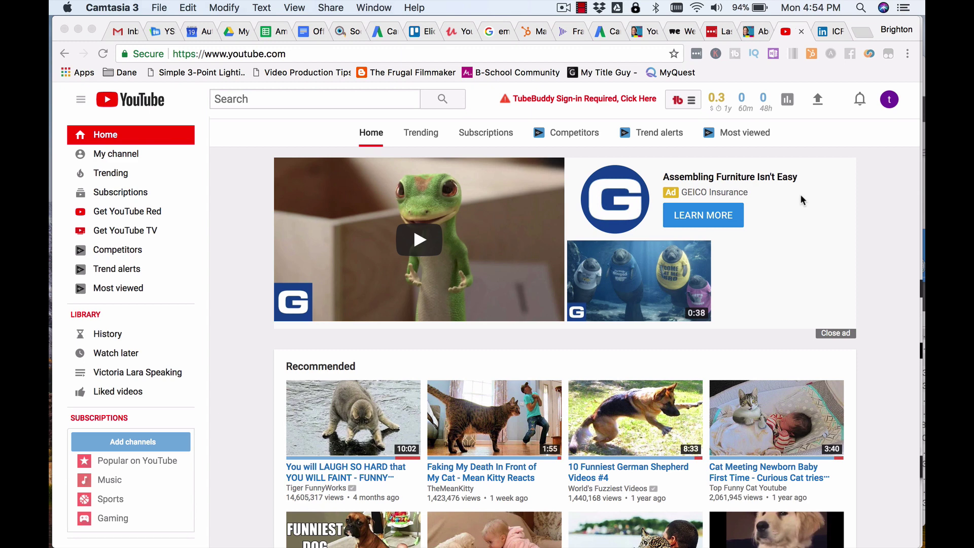
Go to Creator Studio from the YouTube account menu.
{"action": "left_click", "coordinate": [888, 104]}
{"action": "left_click", "coordinate": [888, 104]}
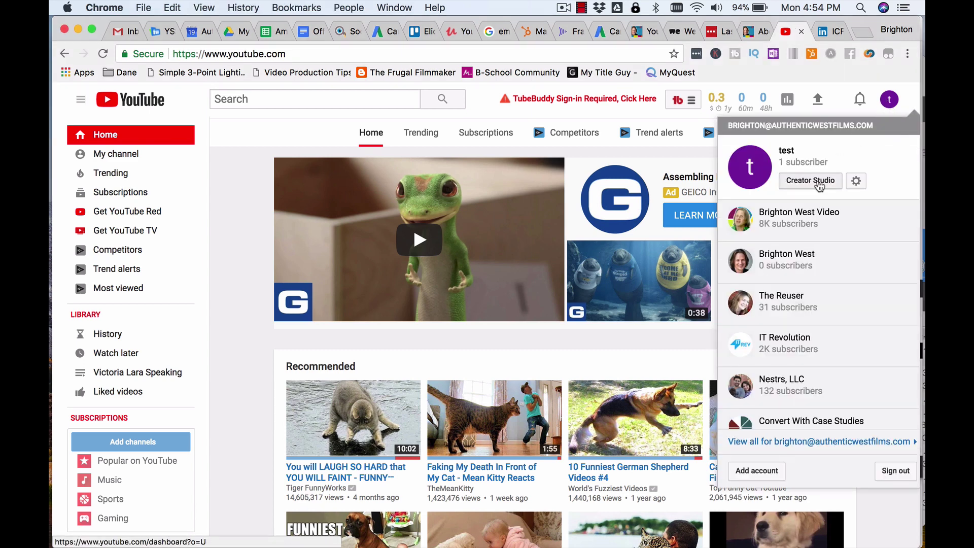
{"action": "left_click", "coordinate": [813, 183]}
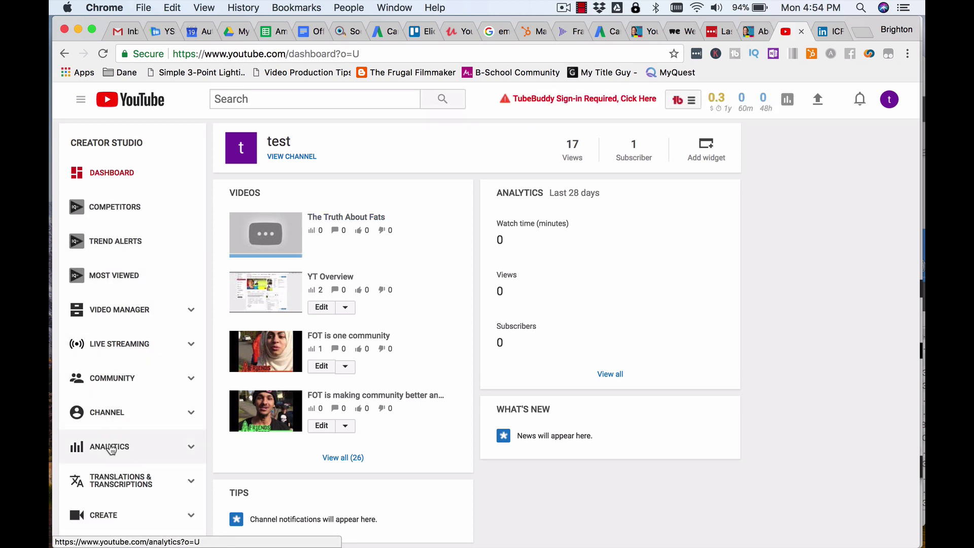
Open Analytics and scroll through the Overview's zero-activity 28-day stats.
{"action": "left_click", "coordinate": [131, 449]}
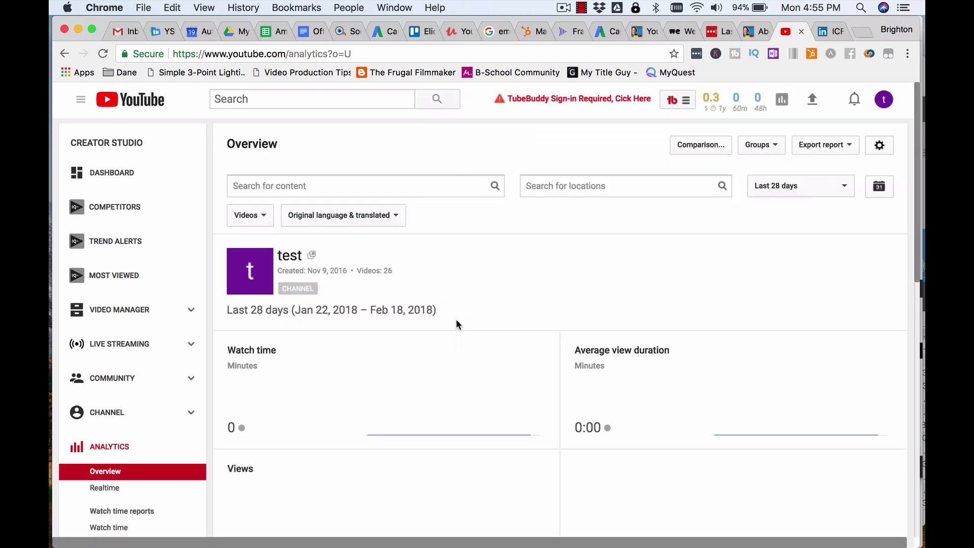
{"action": "scroll", "coordinate": [507, 294], "scroll_direction": "down", "scroll_amount": 3}
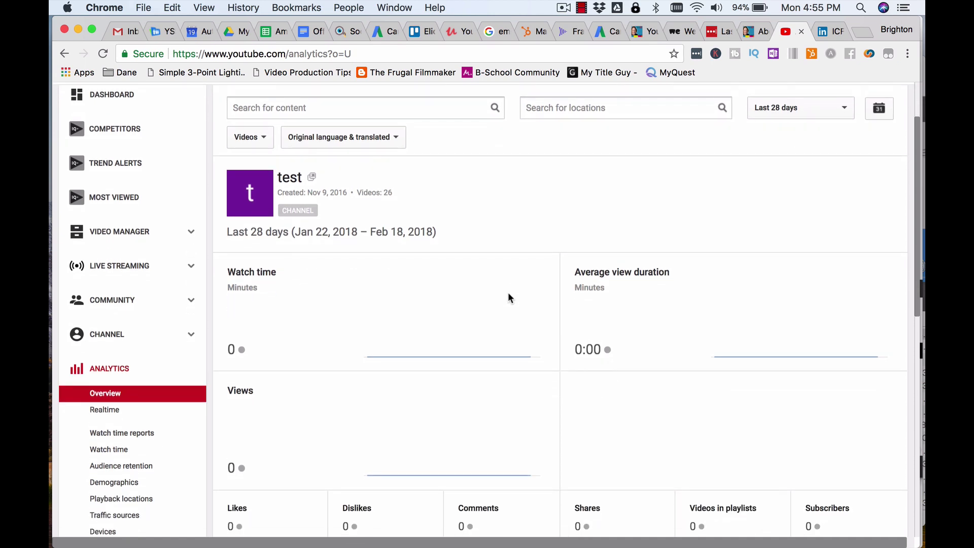
{"action": "scroll", "coordinate": [509, 298], "scroll_direction": "down", "scroll_amount": 1}
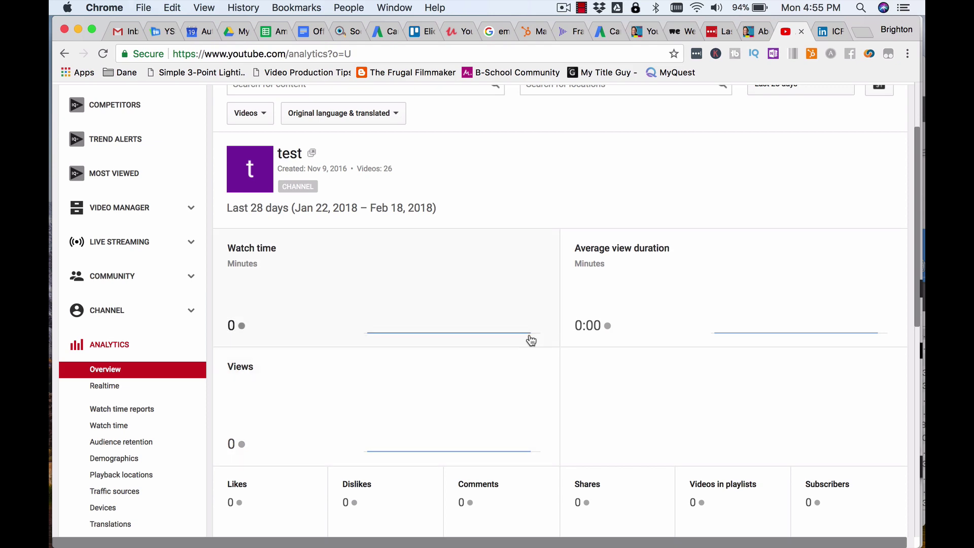
{"action": "scroll", "coordinate": [531, 341], "scroll_direction": "down", "scroll_amount": 1}
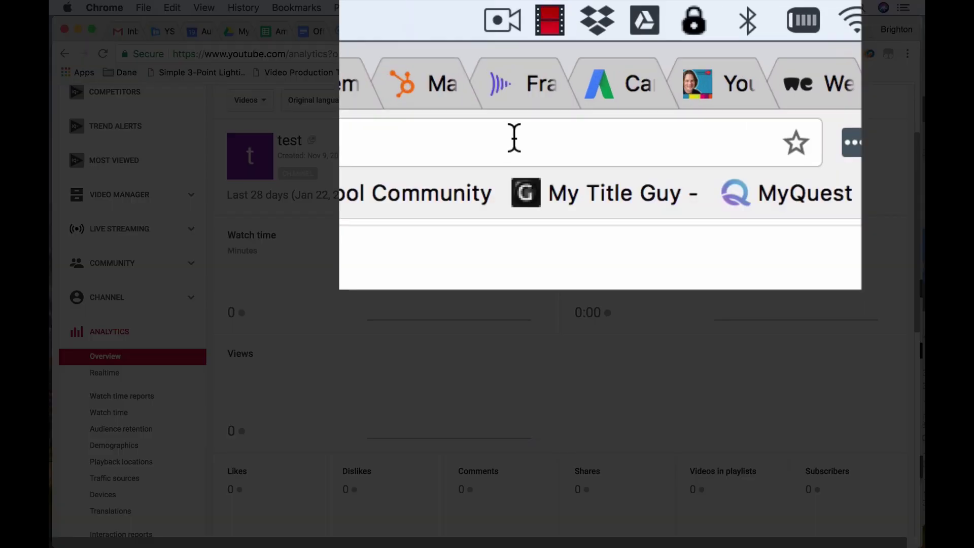
Stop the capture and show the 57-second clip 'Rec 2-19-2018 2' in the Media bin.
{"action": "left_click", "coordinate": [552, 23]}
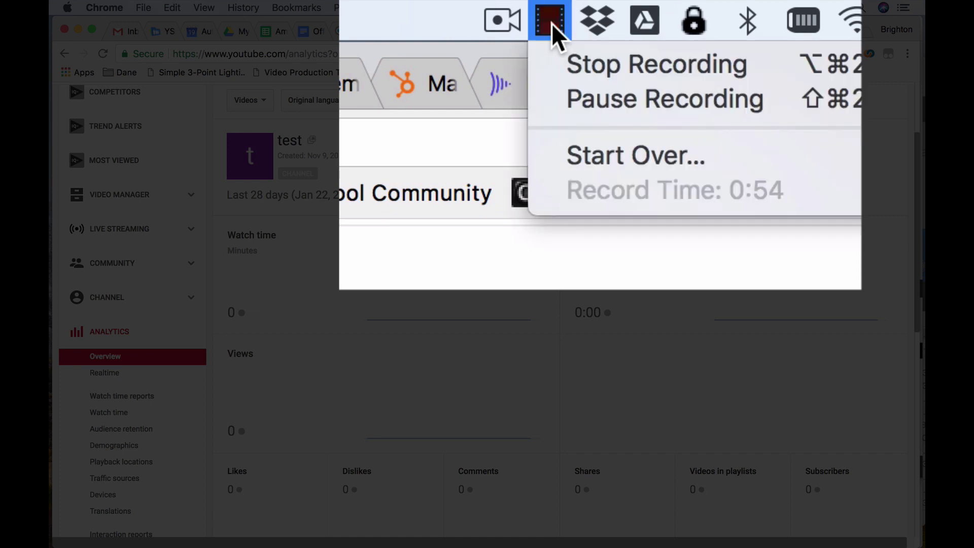
{"action": "left_click", "coordinate": [577, 62]}
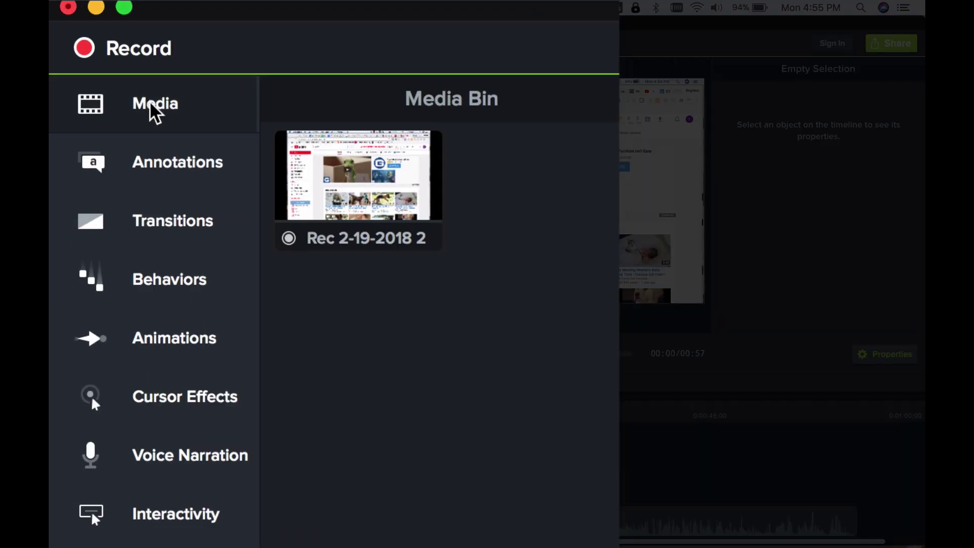
{"action": "left_click", "coordinate": [152, 107]}
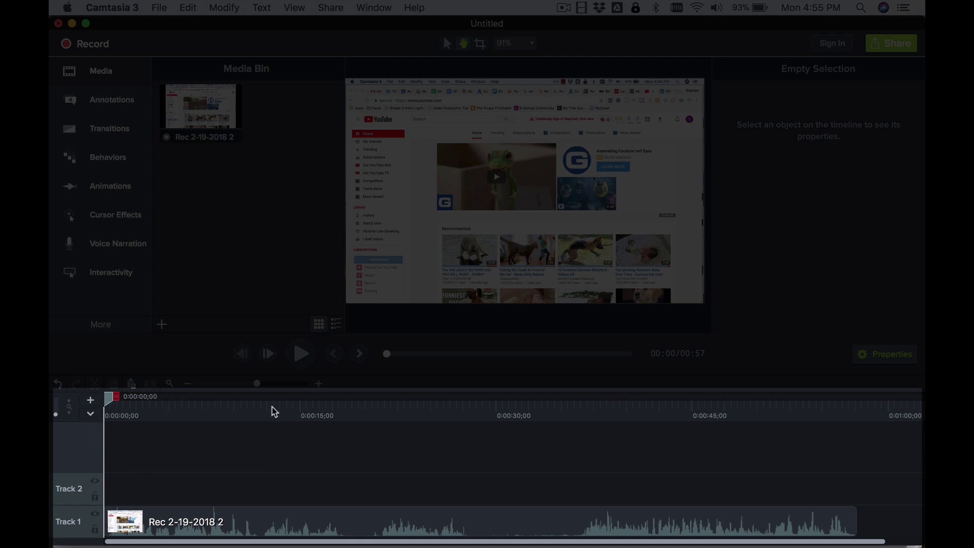
Scrub through the recording and bring the playhead back to the start.
{"action": "left_click_drag", "start_coordinate": [110, 401], "coordinate": [693, 418]}
{"action": "left_click_drag", "start_coordinate": [745, 403], "coordinate": [602, 412]}
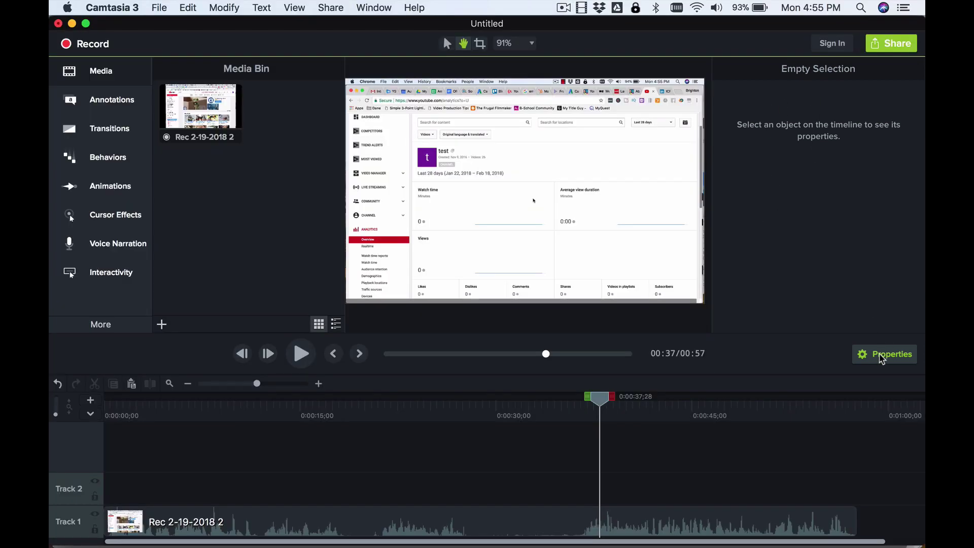
{"action": "left_click", "coordinate": [881, 353]}
{"action": "left_click", "coordinate": [880, 355]}
{"action": "left_click_drag", "start_coordinate": [602, 400], "coordinate": [84, 437]}
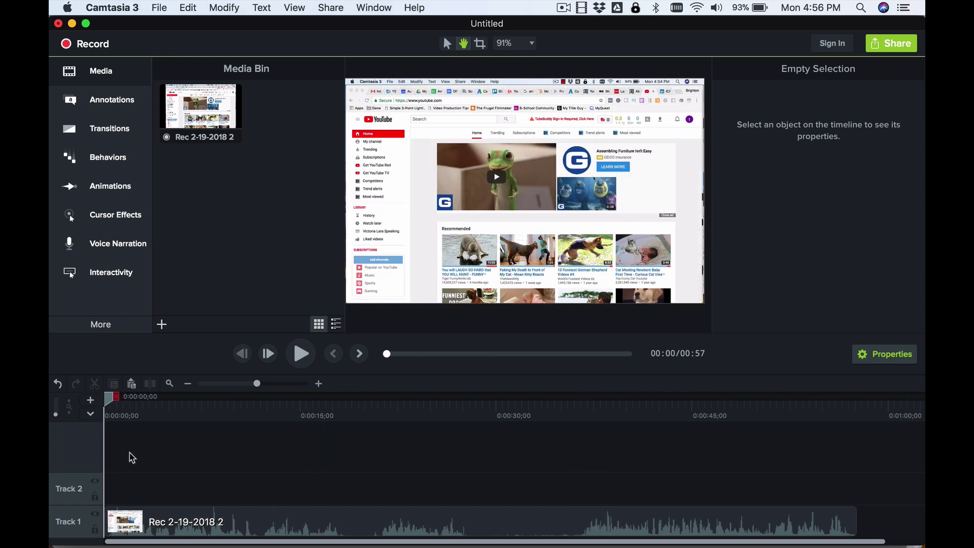
Play back the clip and park the playhead around 0:12, where Creator Studio begins.
{"action": "left_click", "coordinate": [302, 355]}
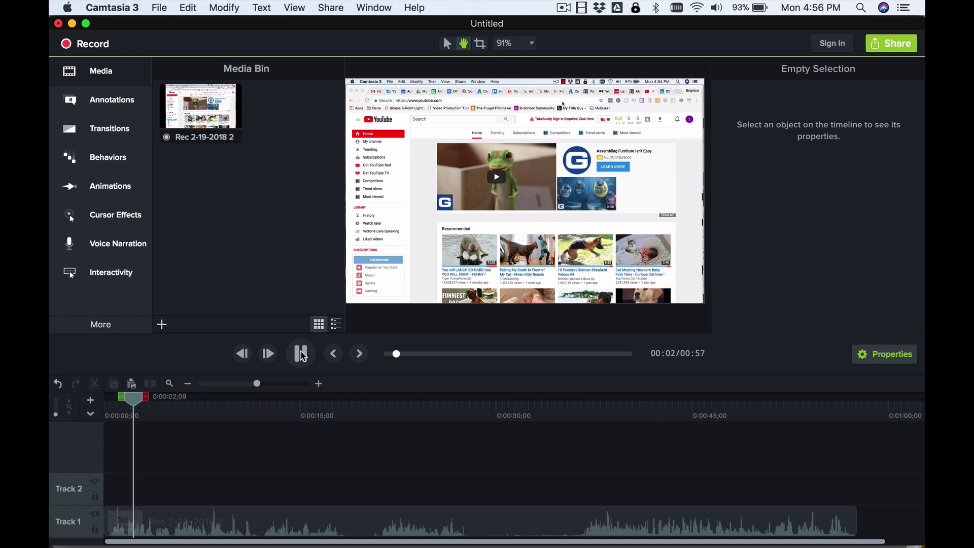
{"action": "left_click", "coordinate": [302, 355]}
{"action": "left_click_drag", "start_coordinate": [165, 400], "coordinate": [261, 431]}
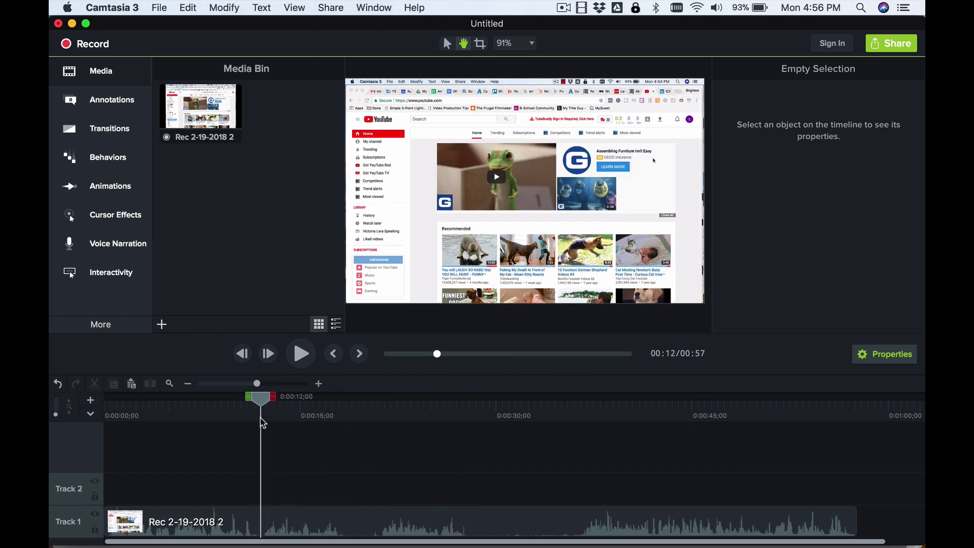
{"action": "left_click", "coordinate": [299, 360]}
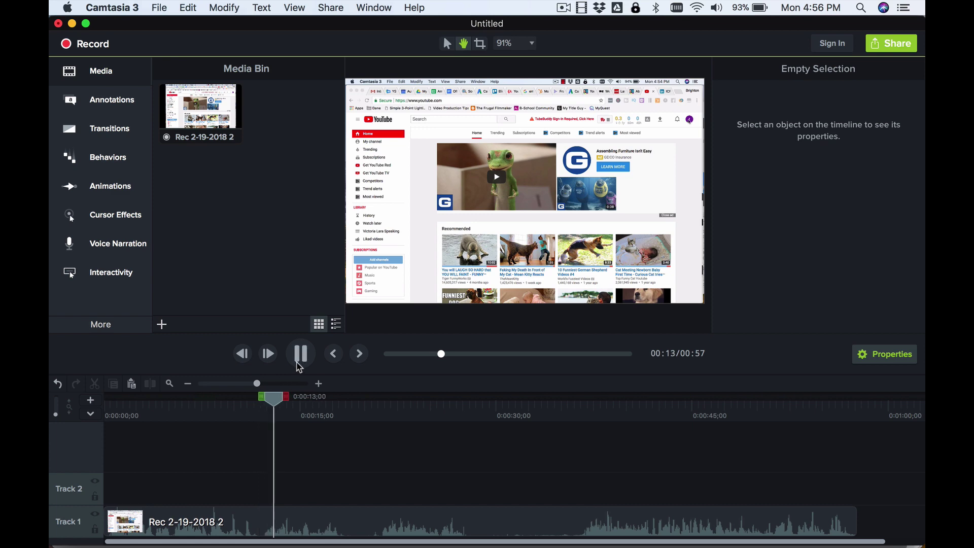
{"action": "left_click", "coordinate": [300, 355]}
{"action": "left_click_drag", "start_coordinate": [286, 408], "coordinate": [261, 411]}
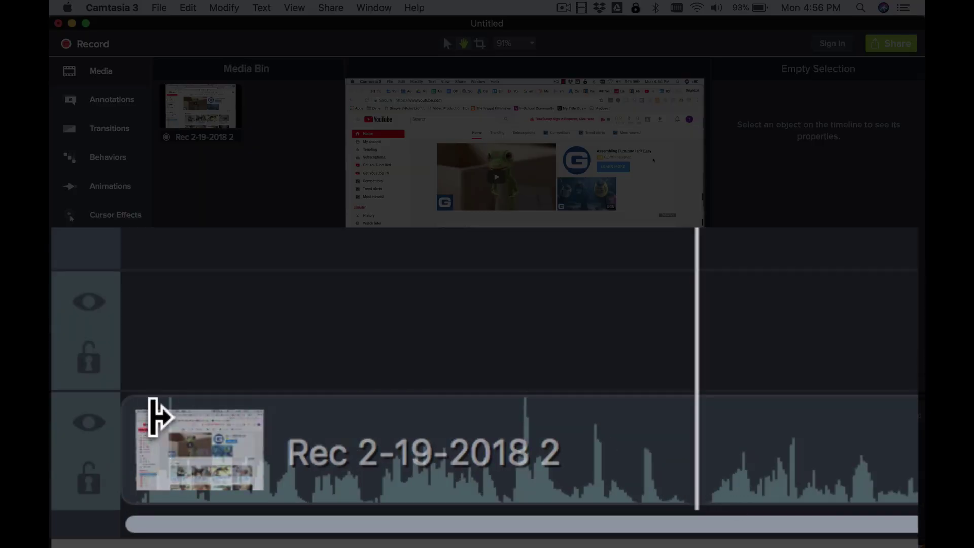
Trim the clip's start to 0:00:11;12 and move the 45-second clip to Track 1's start.
{"action": "left_click", "coordinate": [144, 429]}
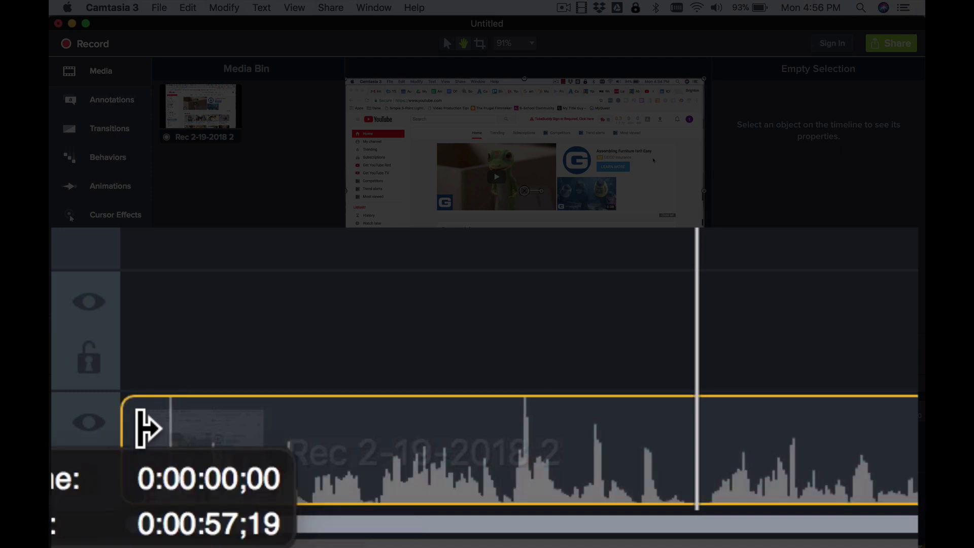
{"action": "left_click_drag", "start_coordinate": [144, 428], "coordinate": [719, 455]}
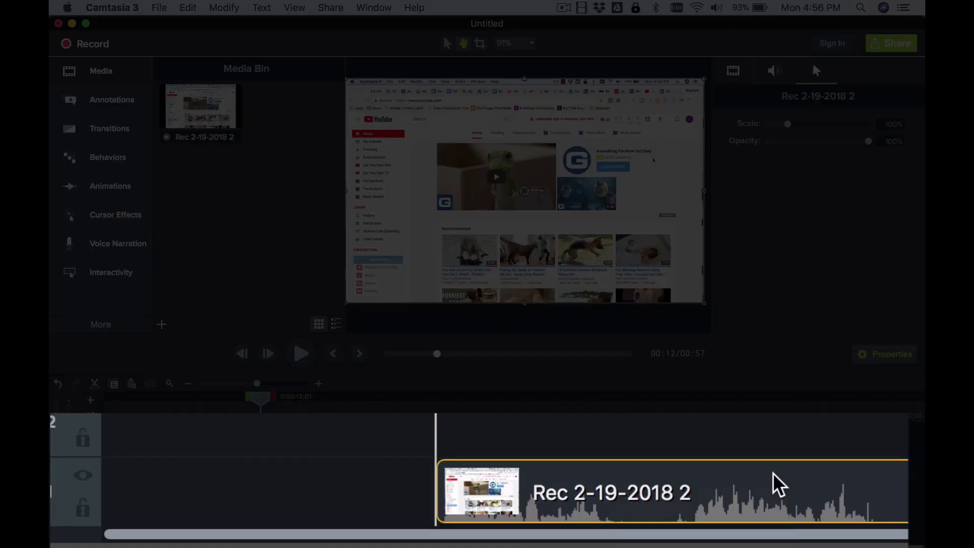
{"action": "left_click_drag", "start_coordinate": [772, 472], "coordinate": [419, 466]}
{"action": "left_click_drag", "start_coordinate": [112, 405], "coordinate": [138, 423]}
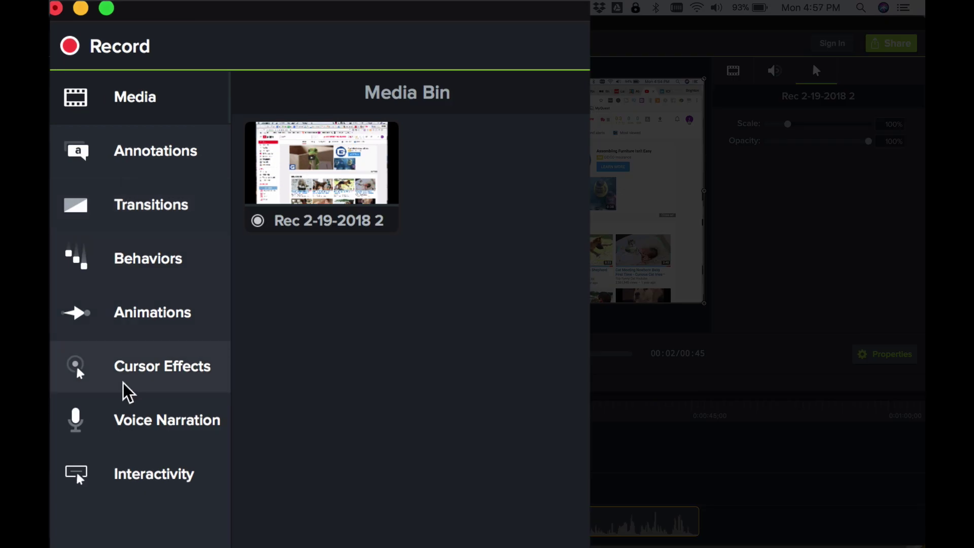
Add Cursor Highlight from Cursor Effects to the 'Rec 2-19-2018 2' clip.
{"action": "left_click", "coordinate": [153, 372]}
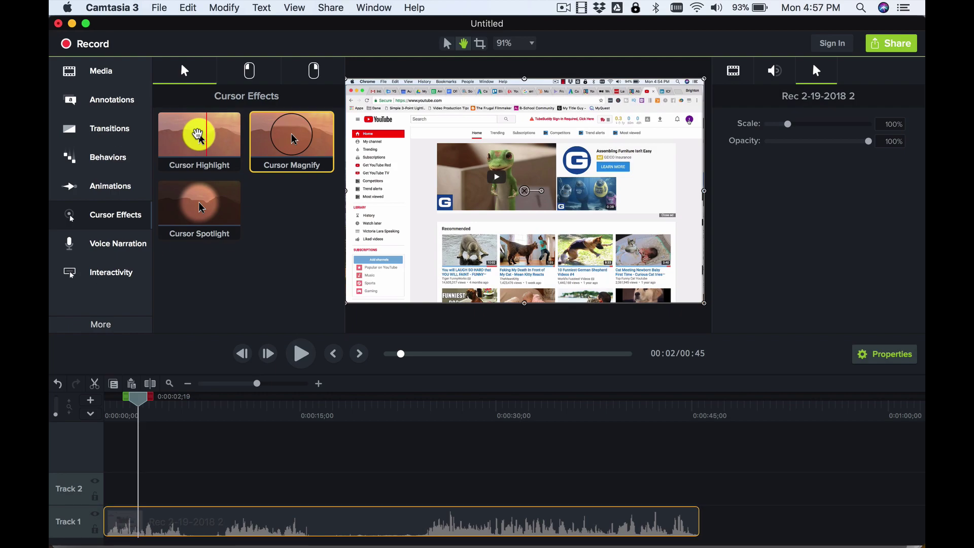
{"action": "left_click_drag", "start_coordinate": [197, 134], "coordinate": [283, 522]}
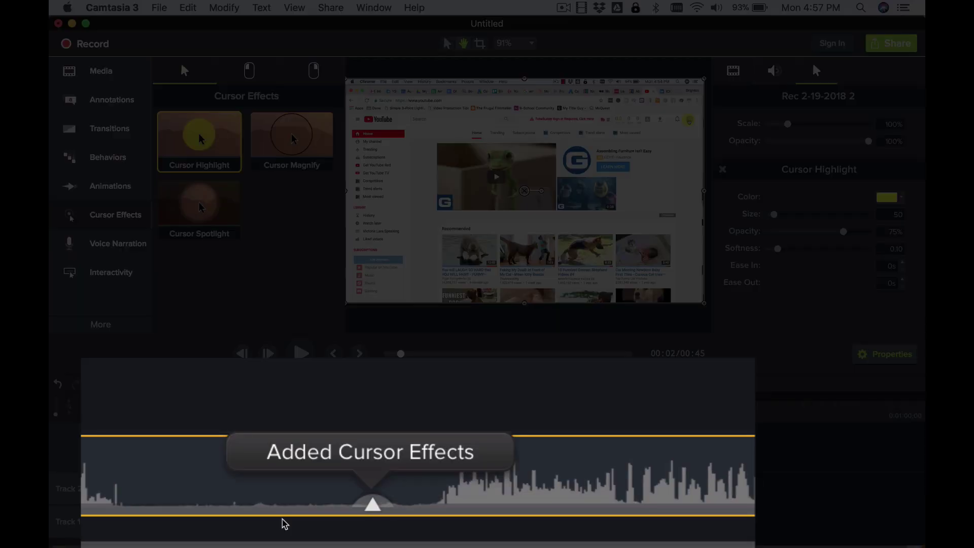
Show the clip's effects and test the Cursor Highlight range, restoring it to span the whole clip.
{"action": "left_click", "coordinate": [375, 511]}
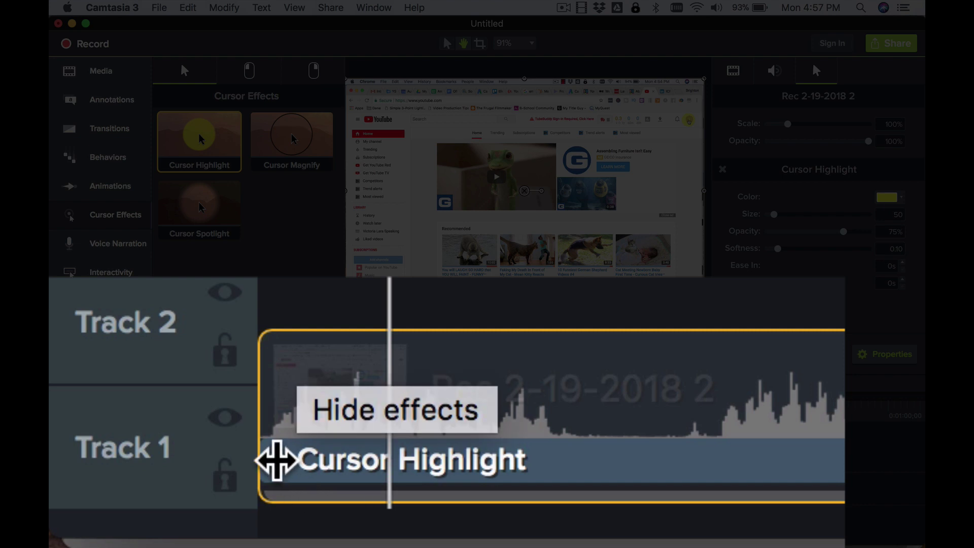
{"action": "left_click_drag", "start_coordinate": [381, 475], "coordinate": [685, 421]}
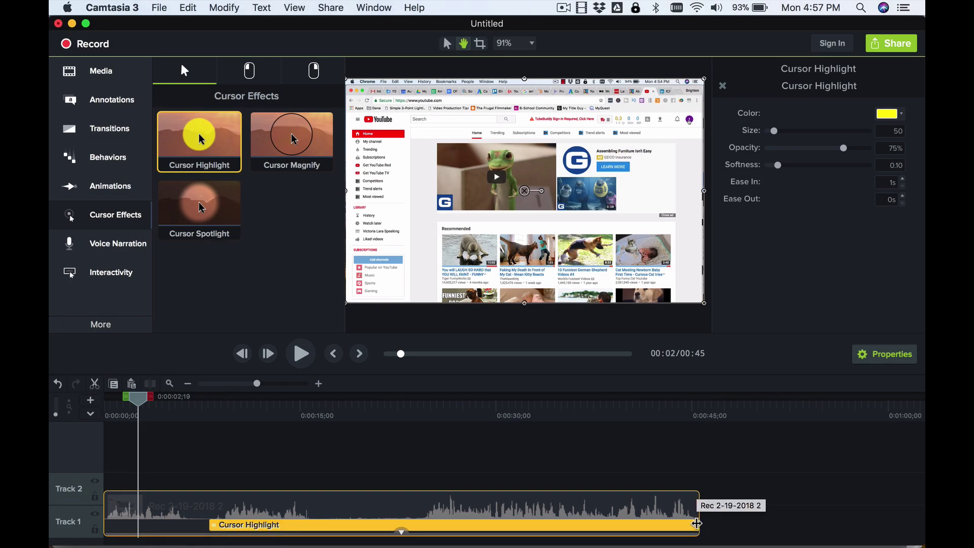
{"action": "left_click_drag", "start_coordinate": [699, 524], "coordinate": [628, 524]}
{"action": "left_click_drag", "start_coordinate": [534, 523], "coordinate": [696, 524]}
{"action": "left_click_drag", "start_coordinate": [212, 521], "coordinate": [107, 524]}
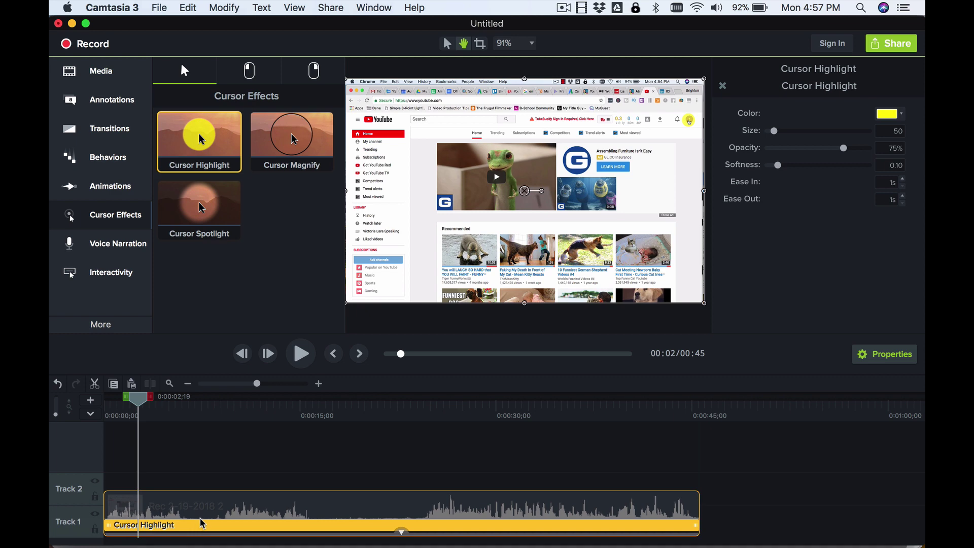
Preview the highlight, make it pink at size 99, then delete the Cursor Highlight effect.
{"action": "left_click", "coordinate": [301, 354]}
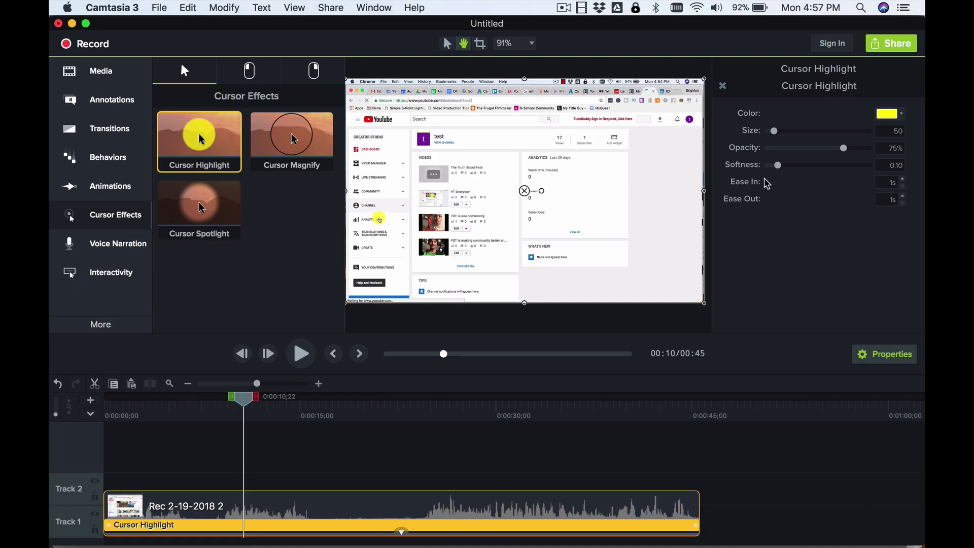
{"action": "mouse_move", "coordinate": [776, 134]}
{"action": "left_mouse_down"}
{"action": "mouse_move", "coordinate": [814, 131]}
{"action": "mouse_move", "coordinate": [770, 131]}
{"action": "left_mouse_up"}
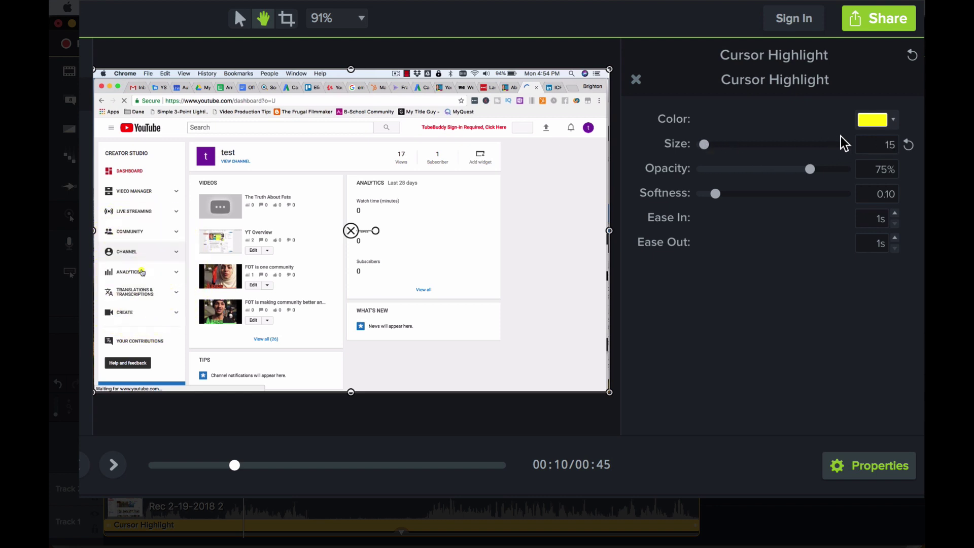
{"action": "left_click", "coordinate": [893, 125]}
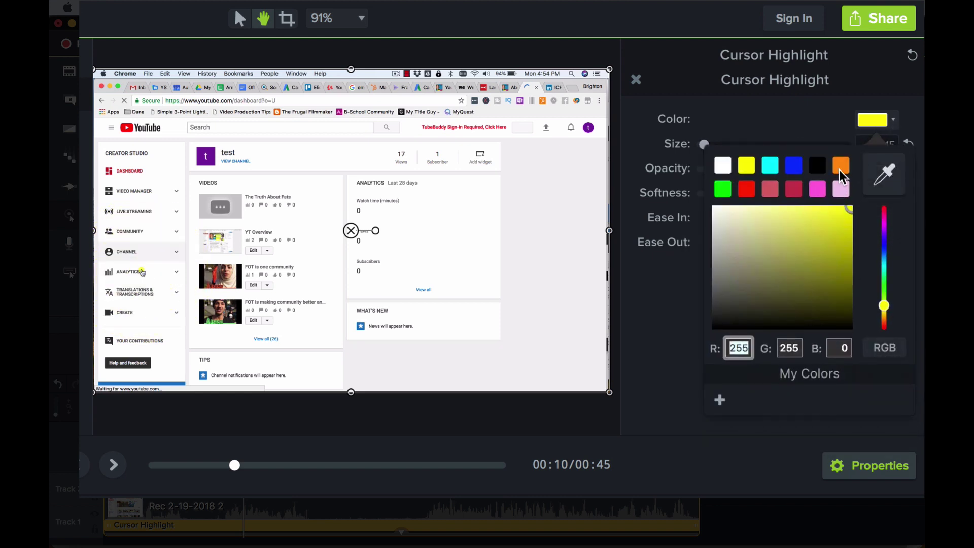
{"action": "left_click", "coordinate": [818, 190]}
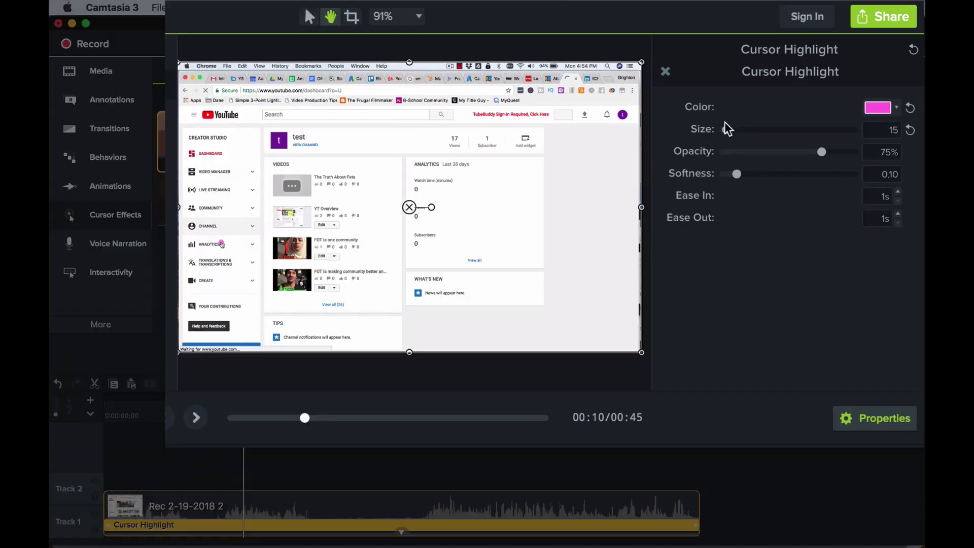
{"action": "left_click_drag", "start_coordinate": [704, 144], "coordinate": [715, 146]}
{"action": "left_click_drag", "start_coordinate": [775, 131], "coordinate": [780, 131]}
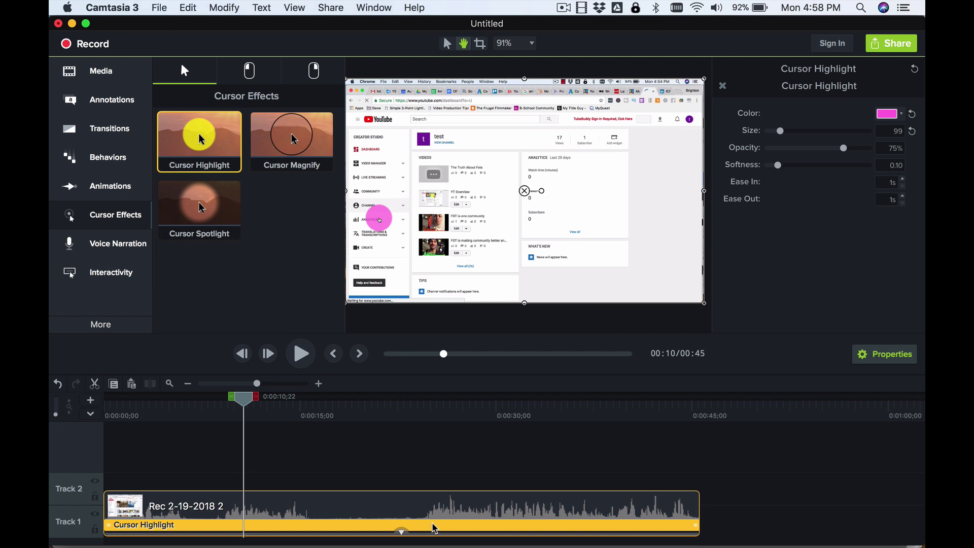
{"action": "key", "text": "Delete"}
Add Cursor Spotlight with 100% opacity, size 377, no blur and 0% saturation.
{"action": "left_click_drag", "start_coordinate": [199, 196], "coordinate": [270, 520]}
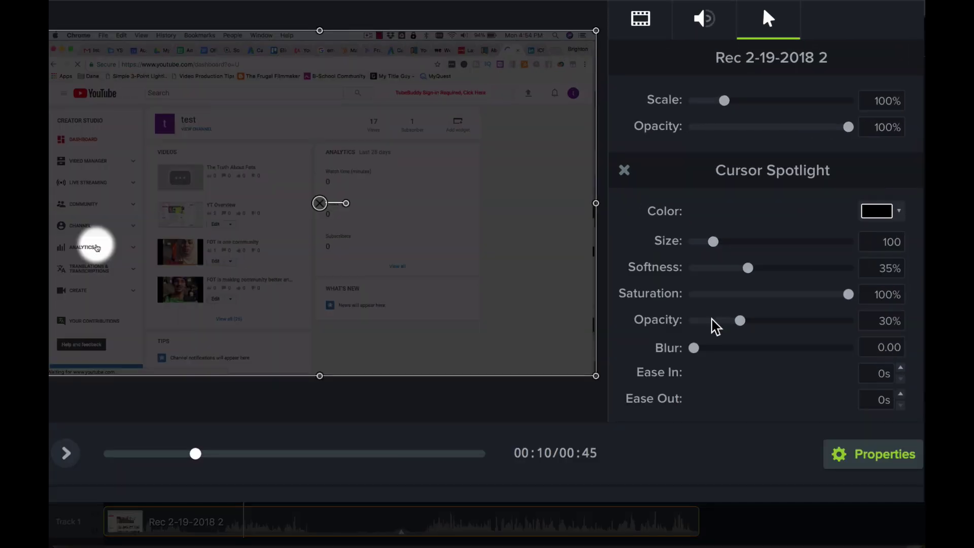
{"action": "left_click_drag", "start_coordinate": [739, 320], "coordinate": [881, 326]}
{"action": "left_click_drag", "start_coordinate": [694, 348], "coordinate": [918, 349]}
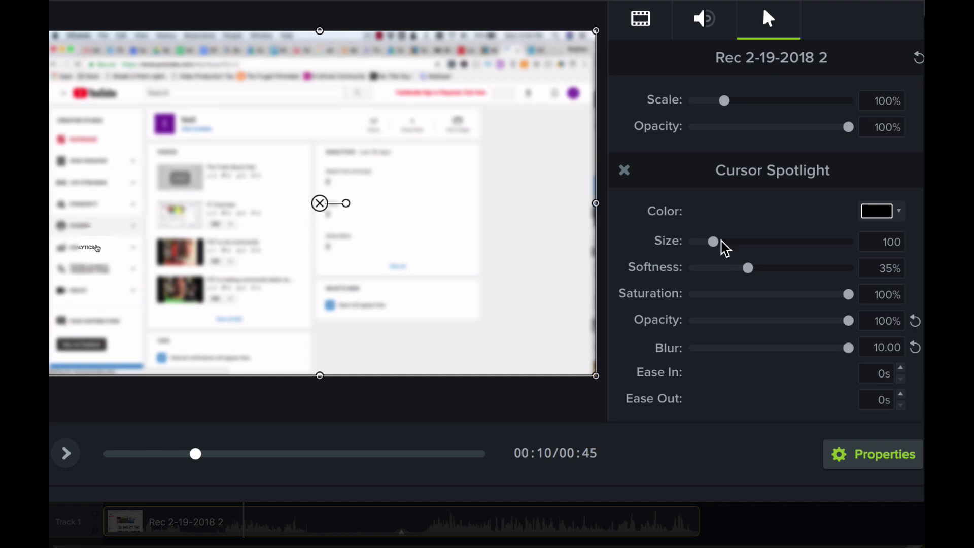
{"action": "left_click_drag", "start_coordinate": [713, 241], "coordinate": [766, 244]}
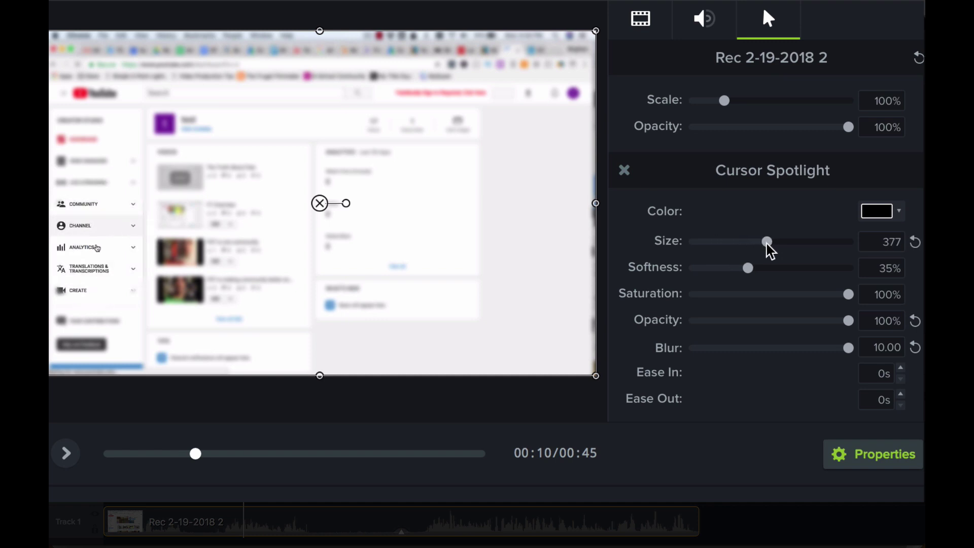
{"action": "left_click_drag", "start_coordinate": [850, 355], "coordinate": [690, 349]}
{"action": "left_click_drag", "start_coordinate": [848, 295], "coordinate": [662, 299]}
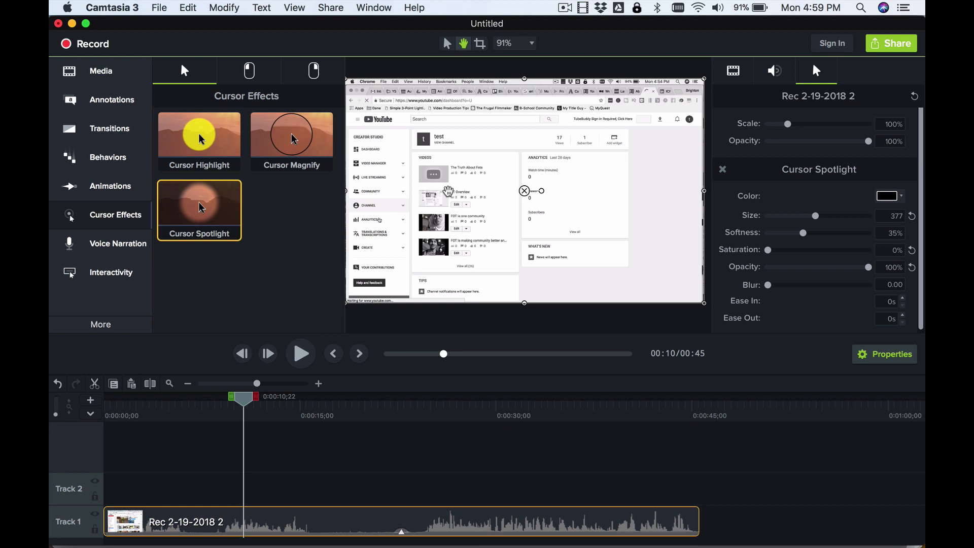
{"action": "left_click", "coordinate": [402, 533]}
{"action": "left_click", "coordinate": [421, 527]}
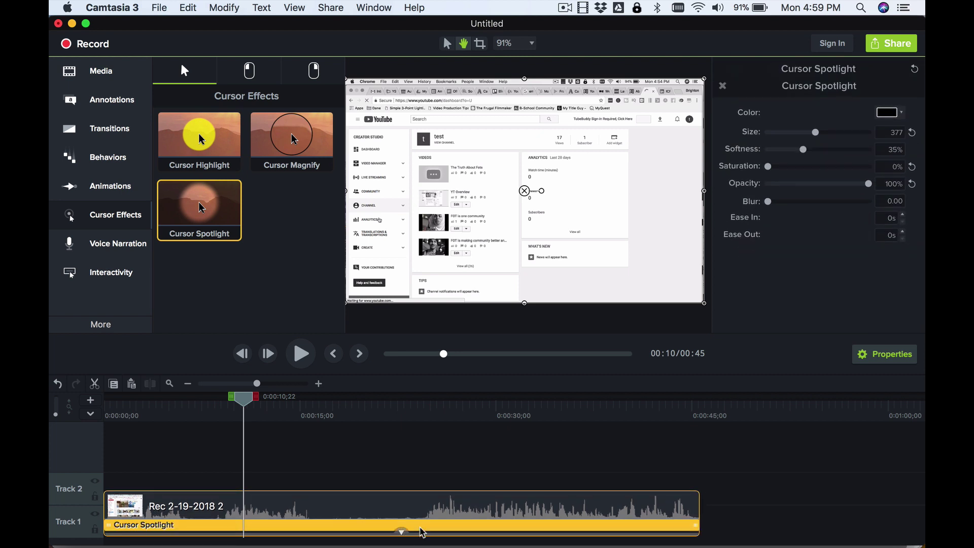
Remove the Cursor Spotlight effect and zoom the canvas view to 50%.
{"action": "key", "text": "Delete"}
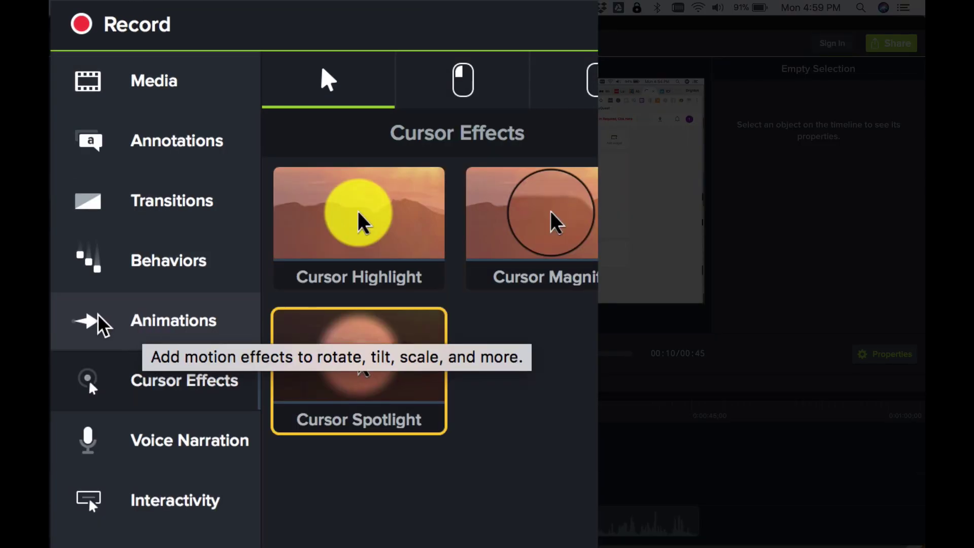
{"action": "left_click", "coordinate": [99, 315]}
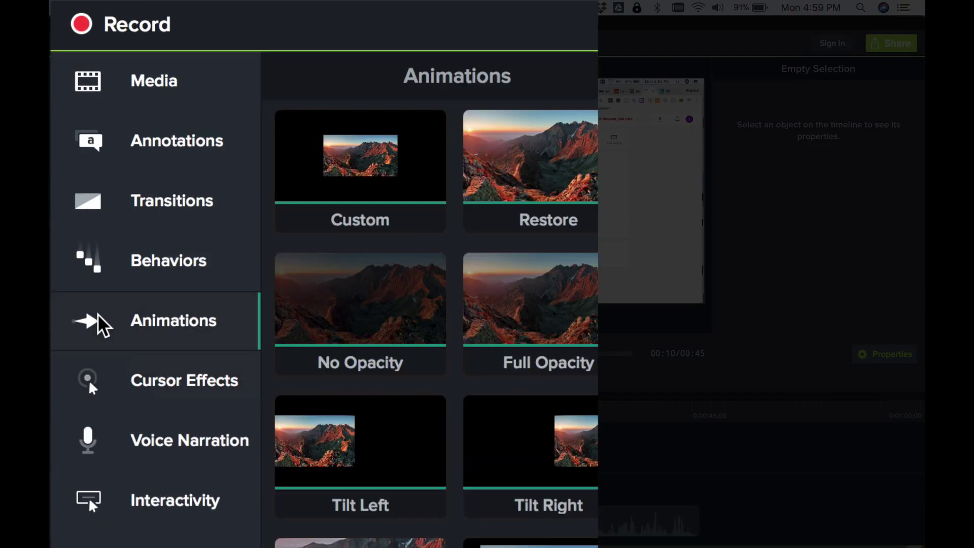
{"action": "left_click", "coordinate": [530, 44]}
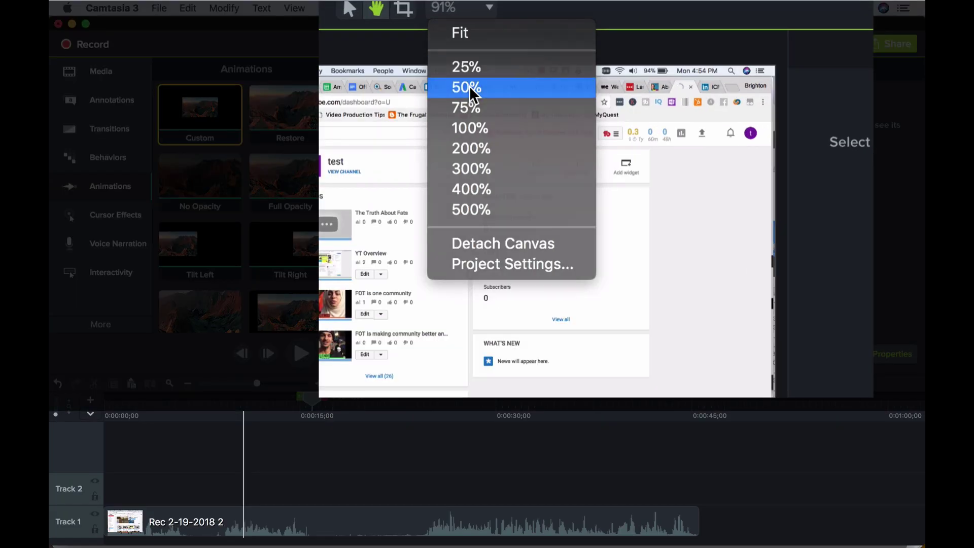
{"action": "left_click", "coordinate": [517, 91]}
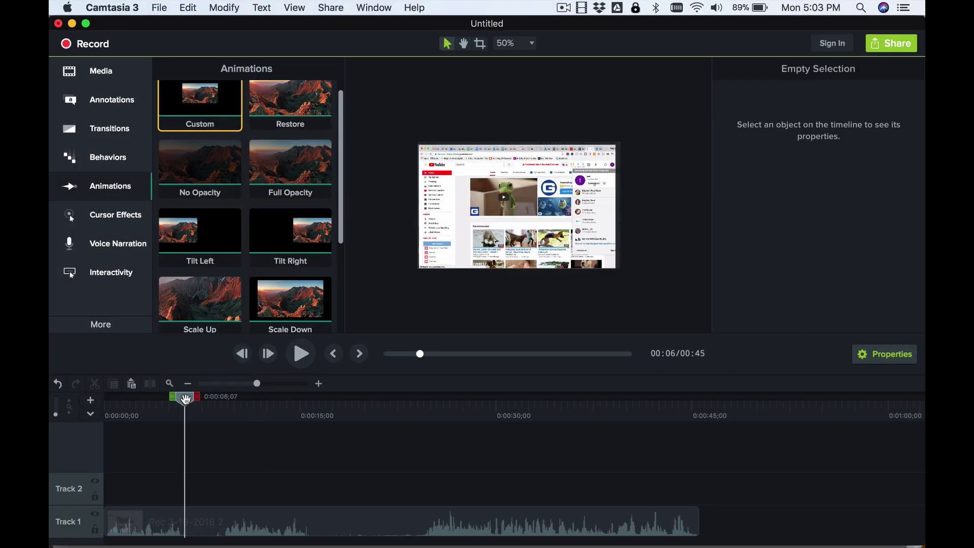
Add a Custom animation at about 0:08 and stretch it to end around 0:13.
{"action": "left_click_drag", "start_coordinate": [183, 401], "coordinate": [208, 403]}
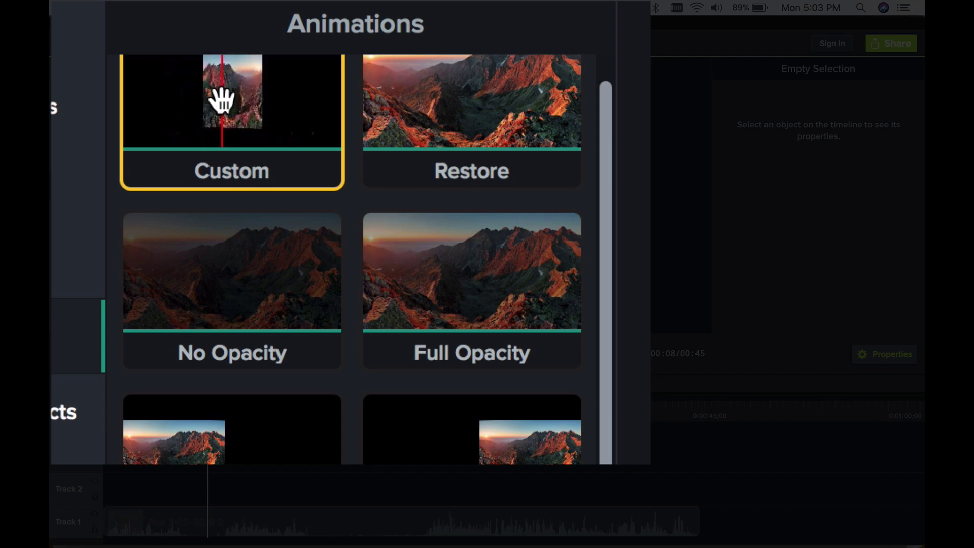
{"action": "mouse_move", "coordinate": [222, 99]}
{"action": "left_mouse_down"}
{"action": "mouse_move", "coordinate": [218, 496]}
{"action": "mouse_move", "coordinate": [220, 521]}
{"action": "mouse_move", "coordinate": [231, 523]}
{"action": "left_mouse_up"}
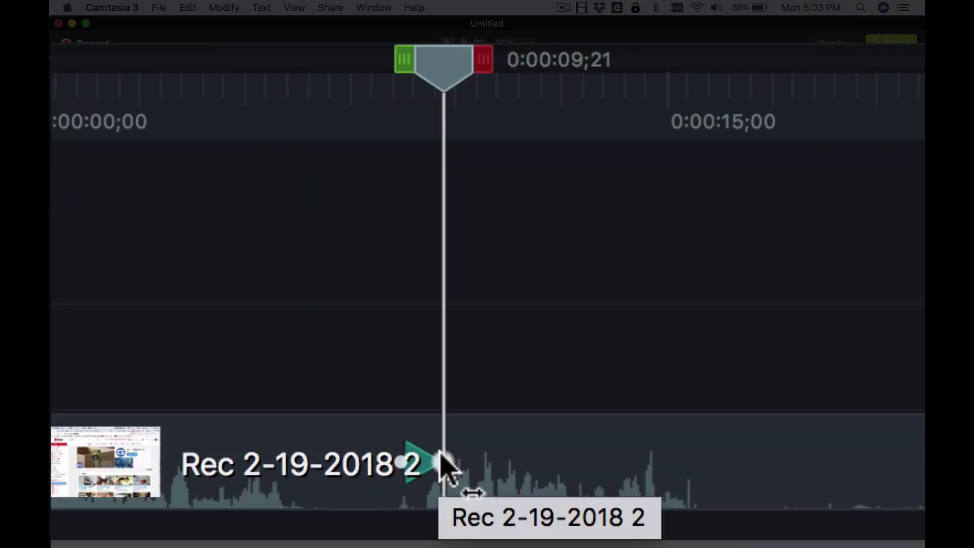
{"action": "left_click_drag", "start_coordinate": [444, 461], "coordinate": [598, 467]}
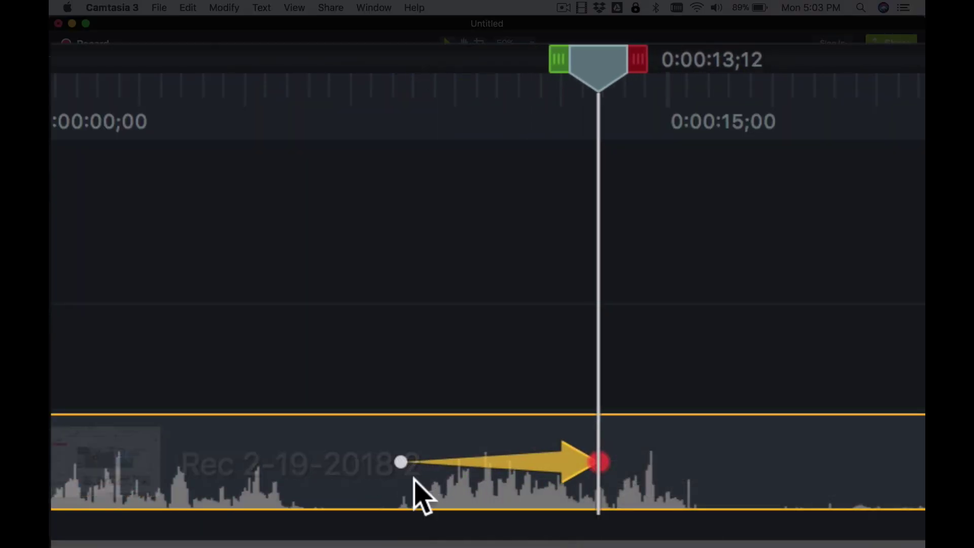
{"action": "left_click", "coordinate": [402, 89]}
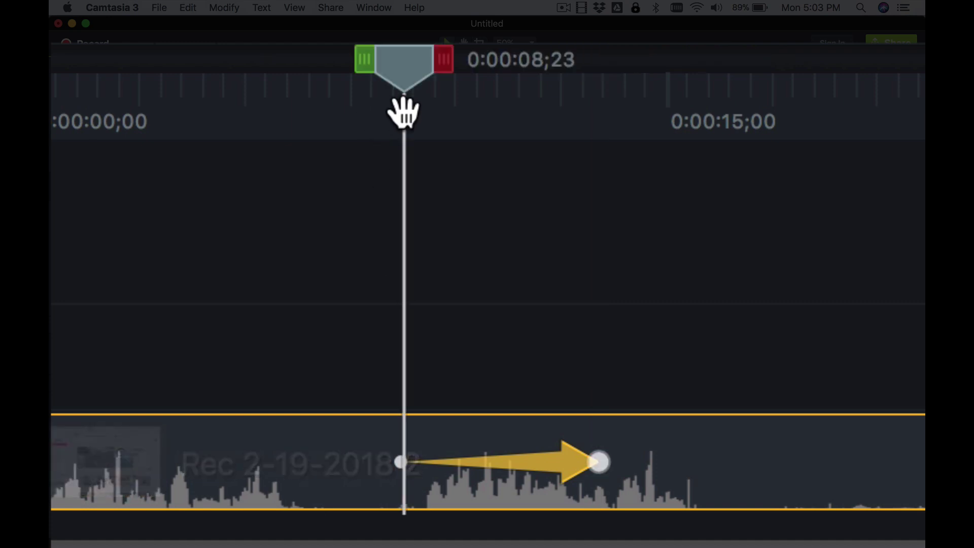
{"action": "left_click", "coordinate": [619, 87]}
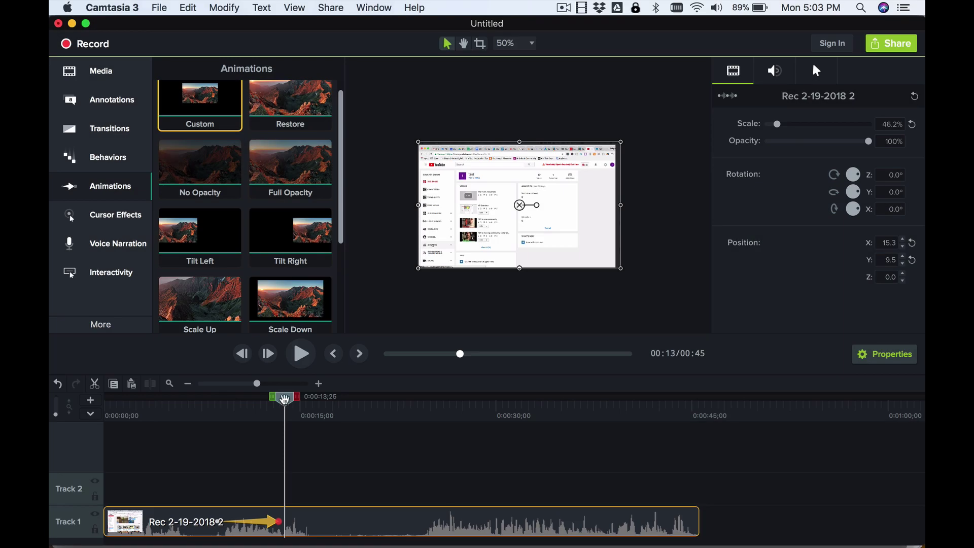
{"action": "mouse_move", "coordinate": [285, 399]}
{"action": "left_mouse_down"}
{"action": "mouse_move", "coordinate": [218, 399]}
{"action": "mouse_move", "coordinate": [287, 399]}
{"action": "mouse_move", "coordinate": [279, 413]}
{"action": "left_mouse_up"}
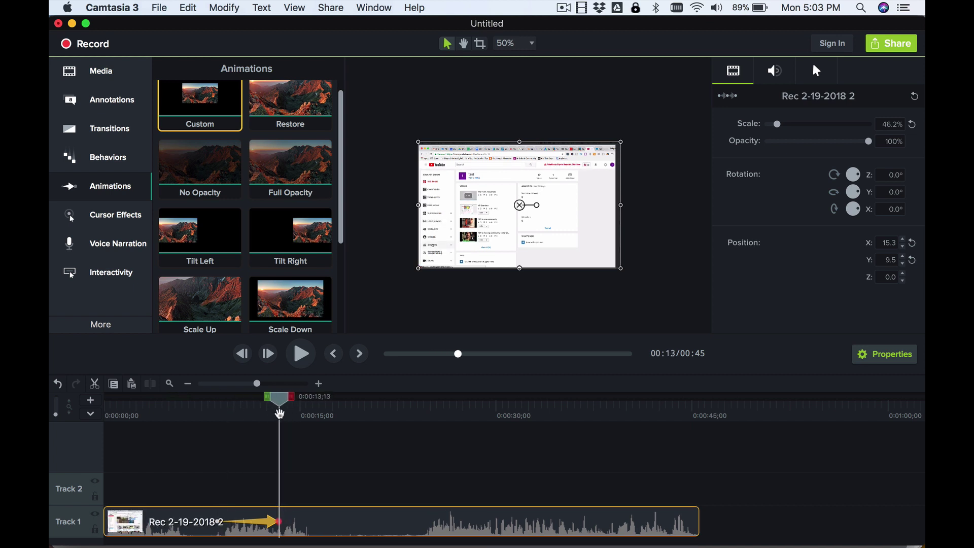
{"action": "left_click", "coordinate": [326, 527]}
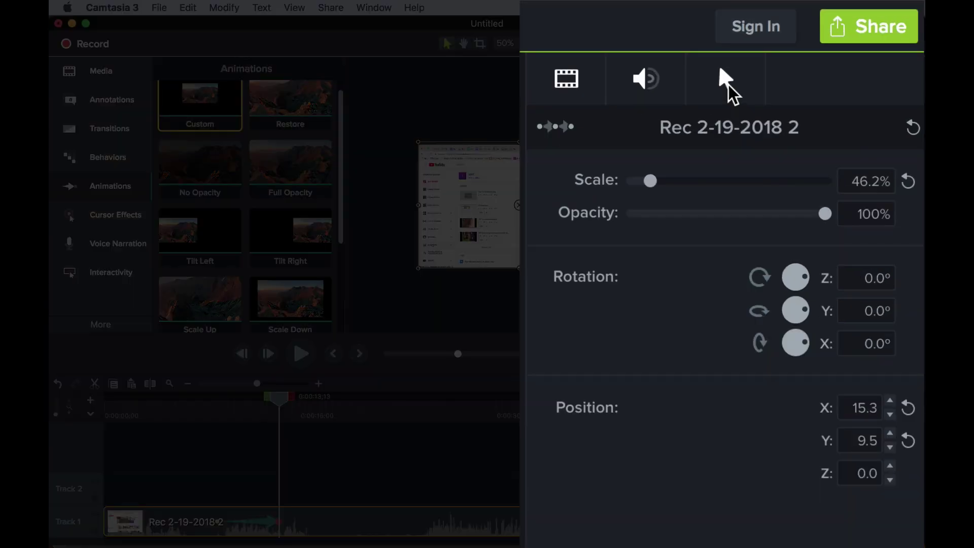
Check the clip's cursor, audio and visual properties.
{"action": "left_click", "coordinate": [816, 75]}
{"action": "left_click", "coordinate": [774, 75]}
{"action": "left_click", "coordinate": [739, 75]}
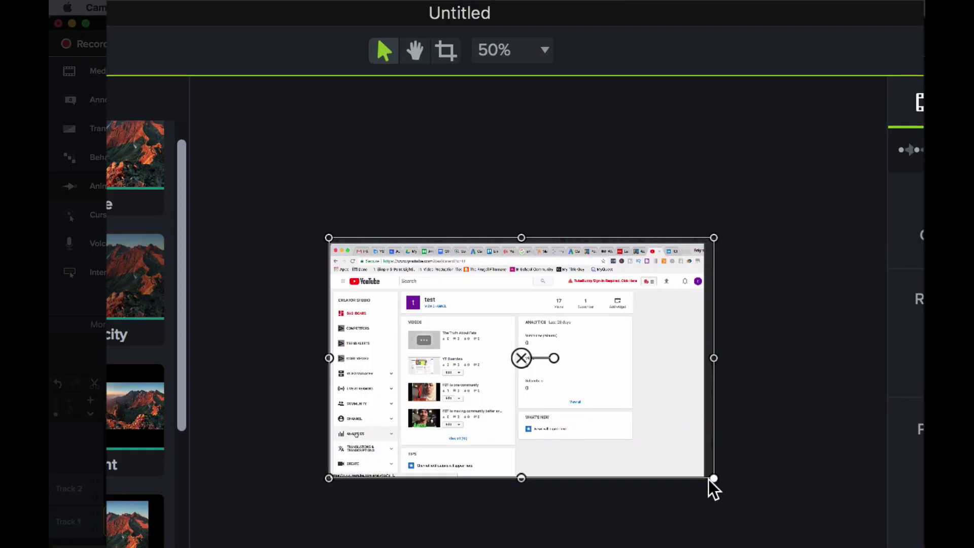
Zoom the recording to 86.4% scale and position it at X 217, Y 96 on the canvas.
{"action": "left_click_drag", "start_coordinate": [619, 271], "coordinate": [675, 299]}
{"action": "left_click_drag", "start_coordinate": [814, 538], "coordinate": [878, 547]}
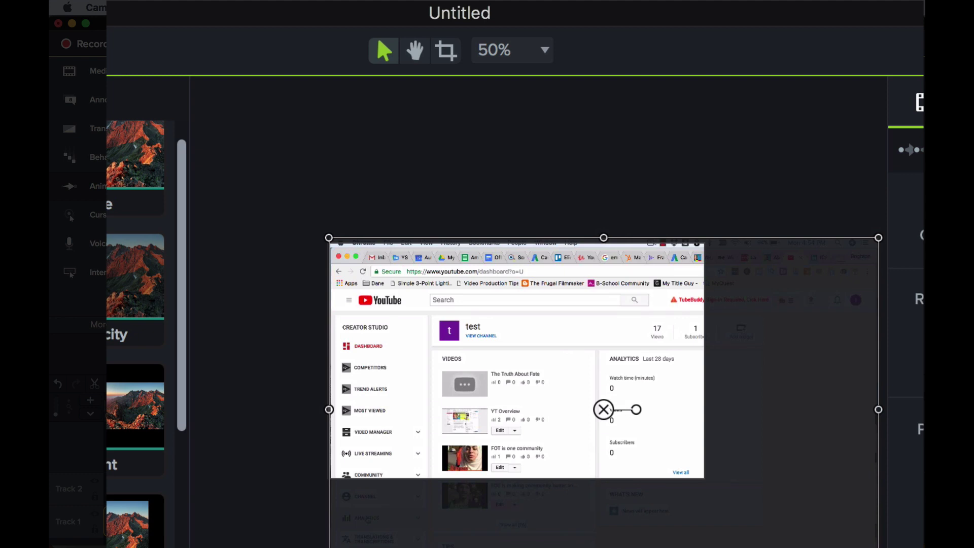
{"action": "left_click", "coordinate": [415, 53]}
{"action": "mouse_move", "coordinate": [479, 339]}
{"action": "left_mouse_down"}
{"action": "mouse_move", "coordinate": [428, 310]}
{"action": "mouse_move", "coordinate": [469, 336]}
{"action": "left_mouse_up"}
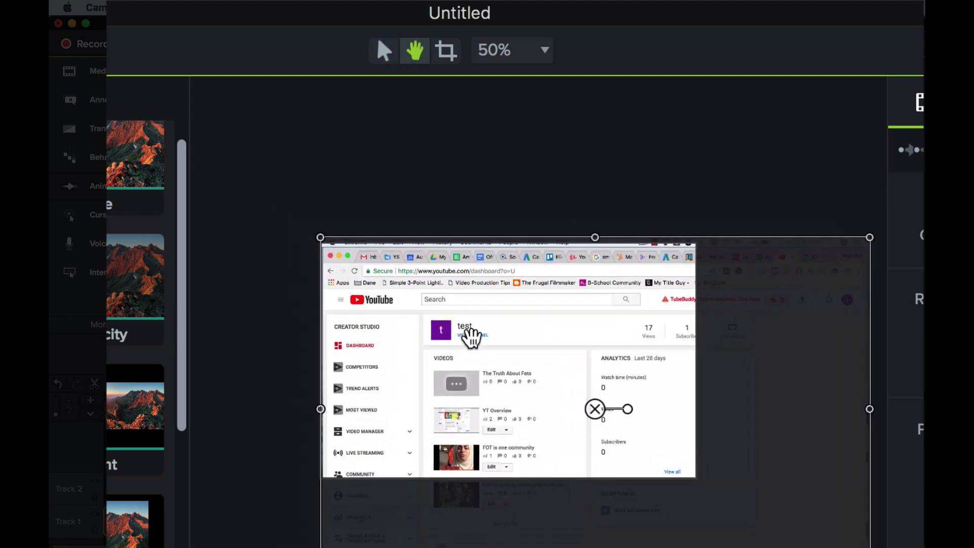
{"action": "left_click", "coordinate": [384, 51]}
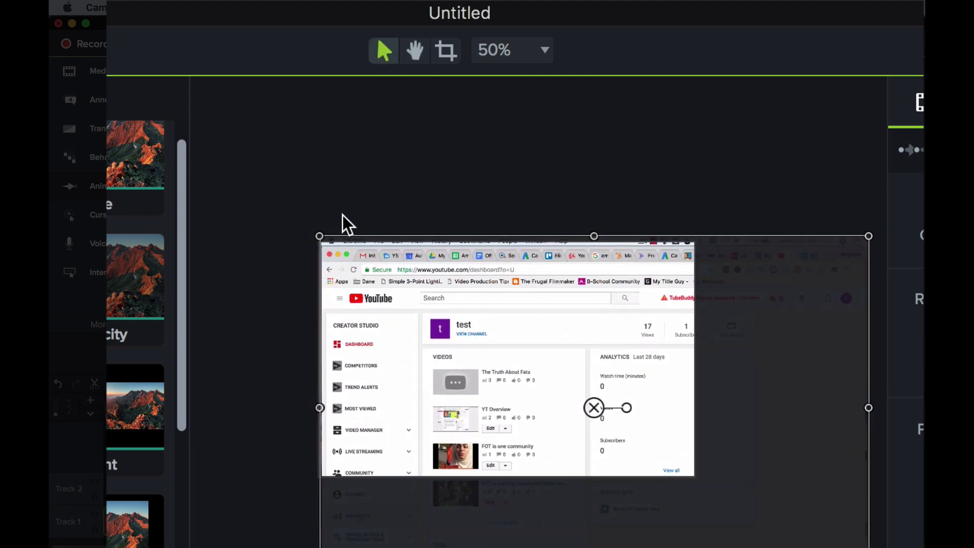
{"action": "left_click_drag", "start_coordinate": [319, 237], "coordinate": [177, 126]}
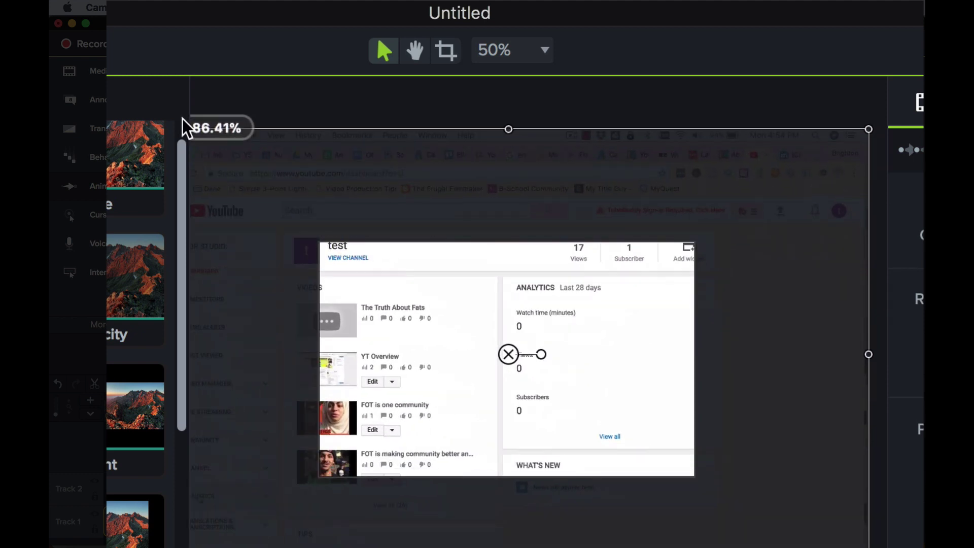
{"action": "left_click_drag", "start_coordinate": [430, 335], "coordinate": [506, 313]}
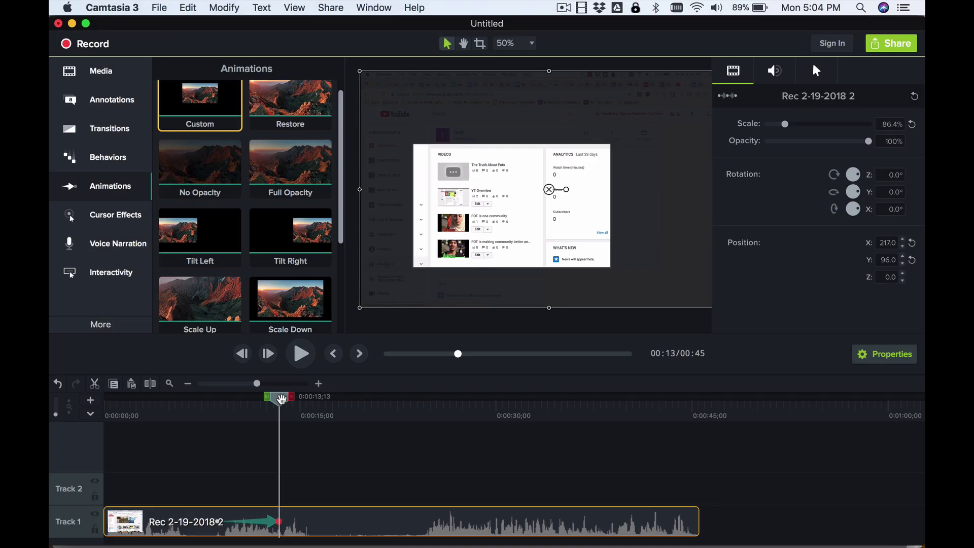
{"action": "left_click_drag", "start_coordinate": [279, 398], "coordinate": [391, 411]}
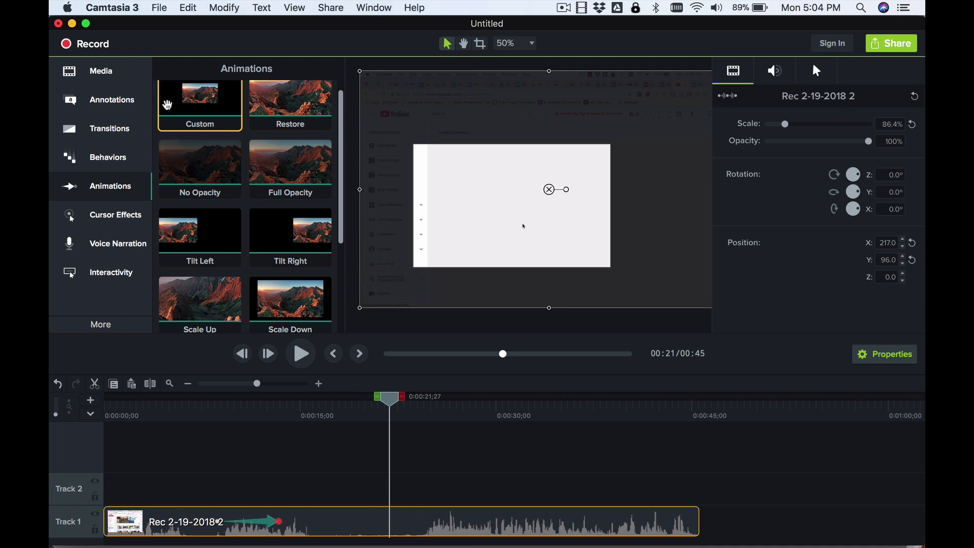
{"action": "mouse_move", "coordinate": [182, 102]}
{"action": "left_mouse_down"}
{"action": "mouse_move", "coordinate": [268, 177]}
{"action": "mouse_move", "coordinate": [383, 529]}
{"action": "mouse_move", "coordinate": [403, 534]}
{"action": "mouse_move", "coordinate": [408, 523]}
{"action": "left_mouse_up"}
Place a second custom animation near 0:22 and pan the recording to X -530, Y -331.
{"action": "left_click", "coordinate": [404, 531]}
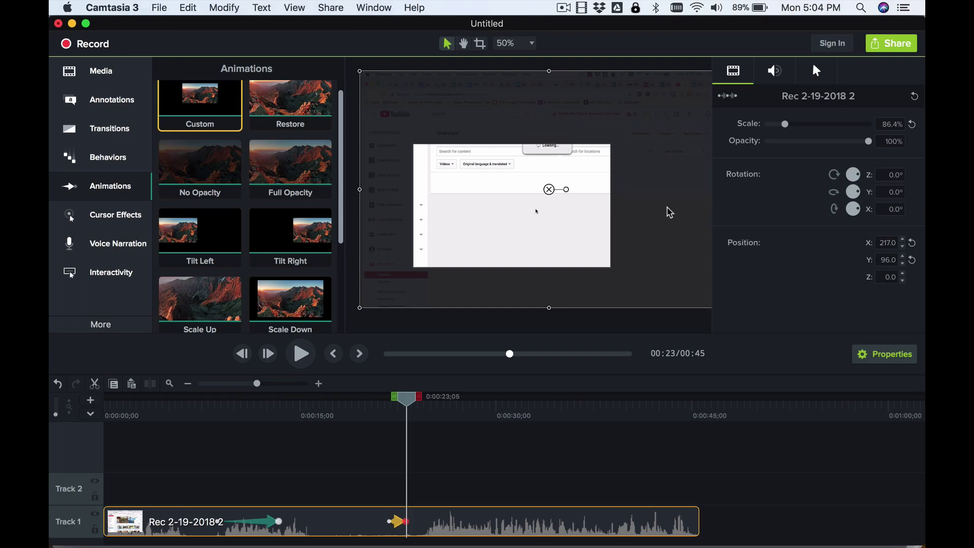
{"action": "left_click_drag", "start_coordinate": [588, 169], "coordinate": [467, 237]}
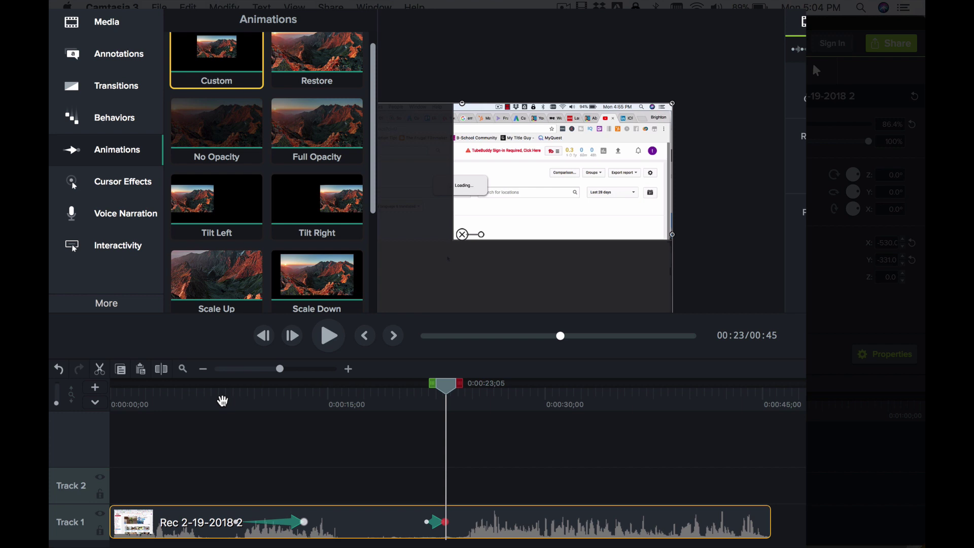
{"action": "left_click", "coordinate": [212, 409]}
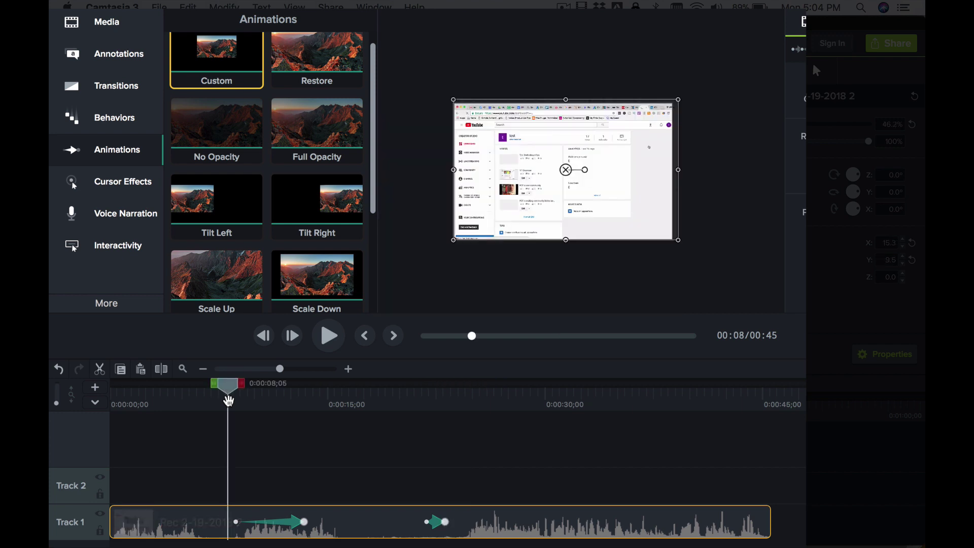
{"action": "key", "text": "space"}
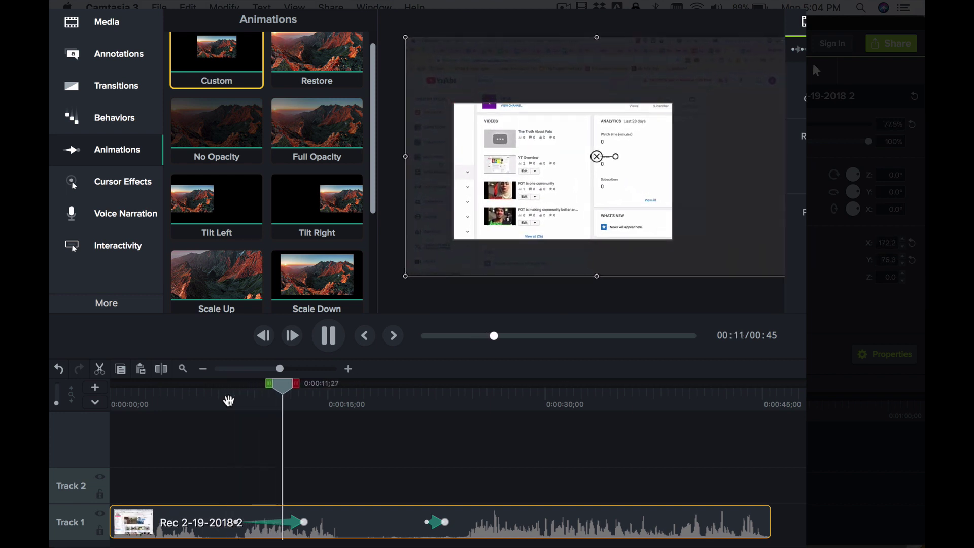
{"action": "key", "text": "space"}
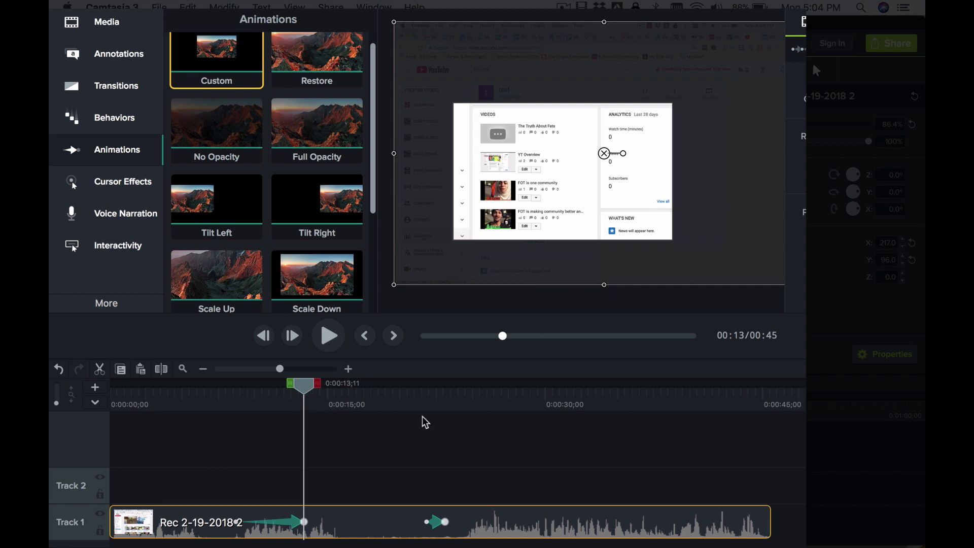
{"action": "left_click", "coordinate": [414, 404]}
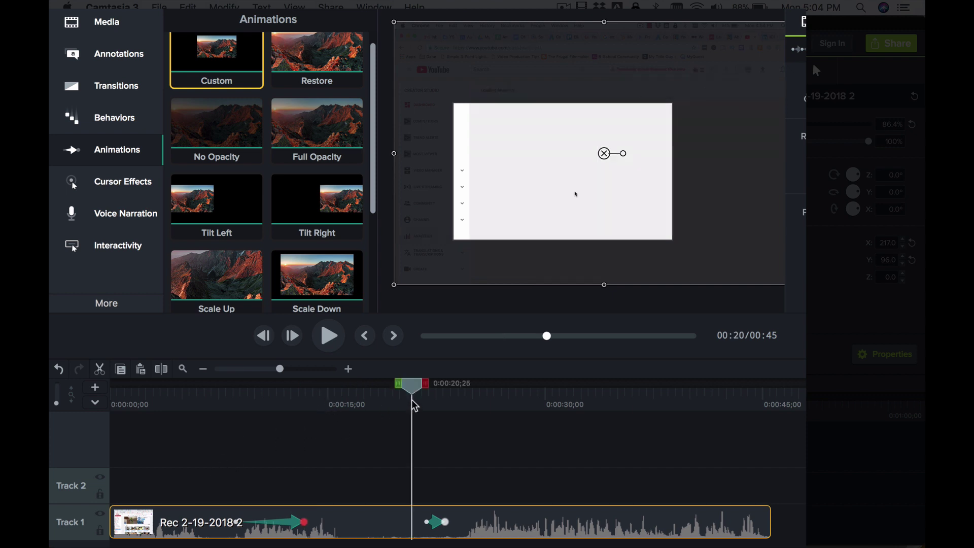
{"action": "key", "text": "space"}
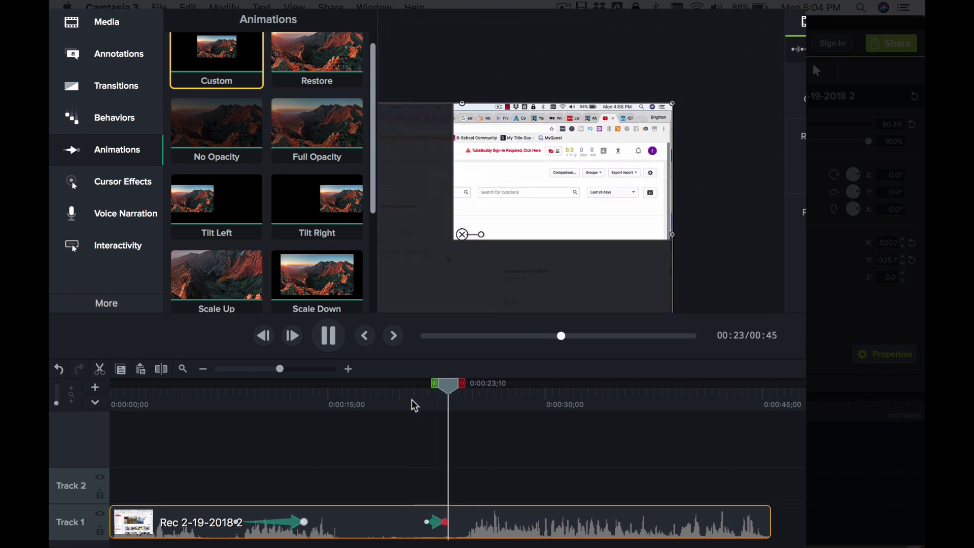
{"action": "key", "text": "space"}
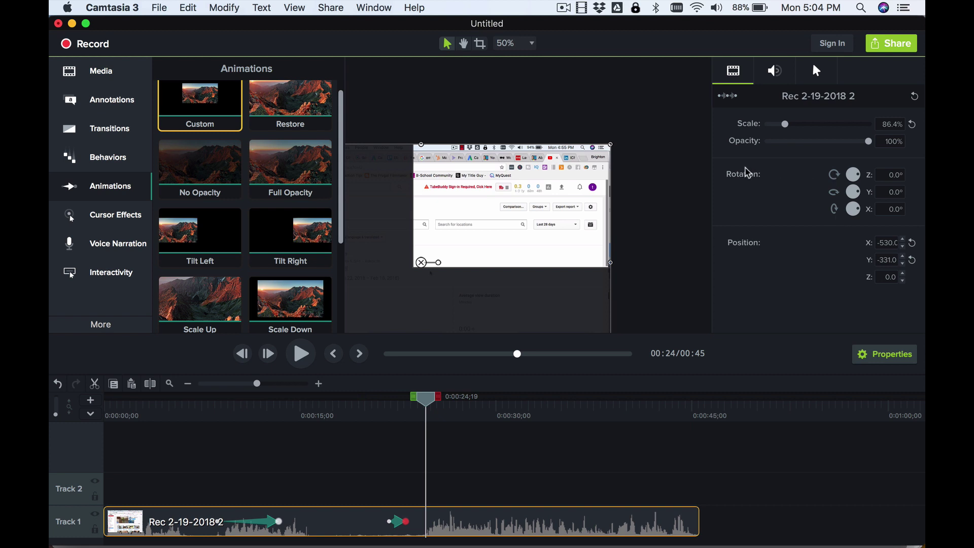
Show the sharing options: Local File, Screencast.com, YouTube, Google Drive and Share History.
{"action": "mouse_move", "coordinate": [868, 141]}
{"action": "left_mouse_down"}
{"action": "mouse_move", "coordinate": [852, 142]}
{"action": "mouse_move", "coordinate": [874, 140]}
{"action": "left_mouse_up"}
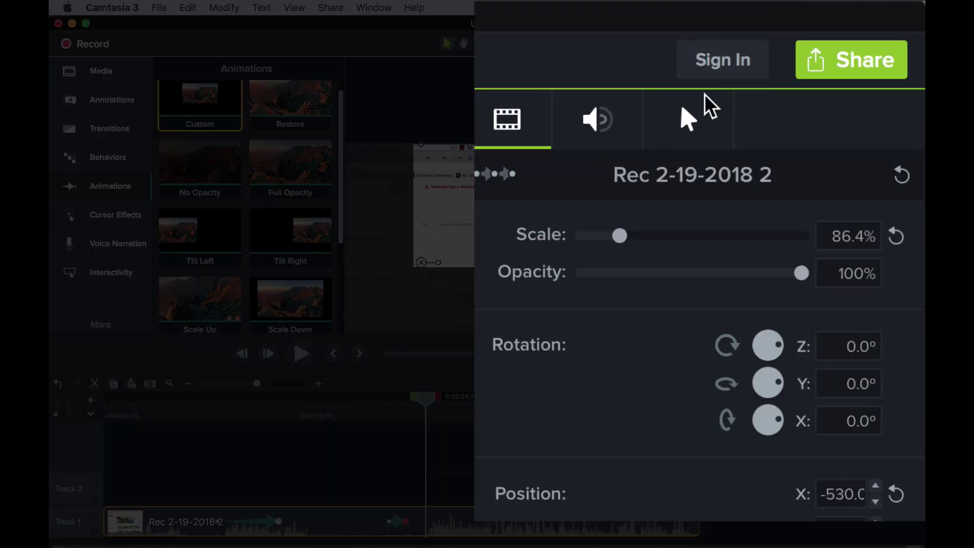
{"action": "left_click", "coordinate": [839, 63]}
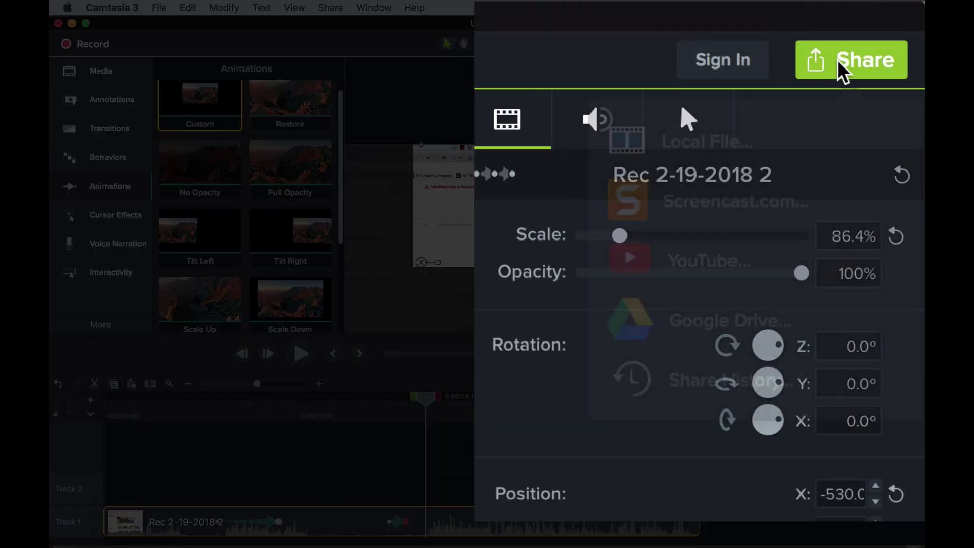